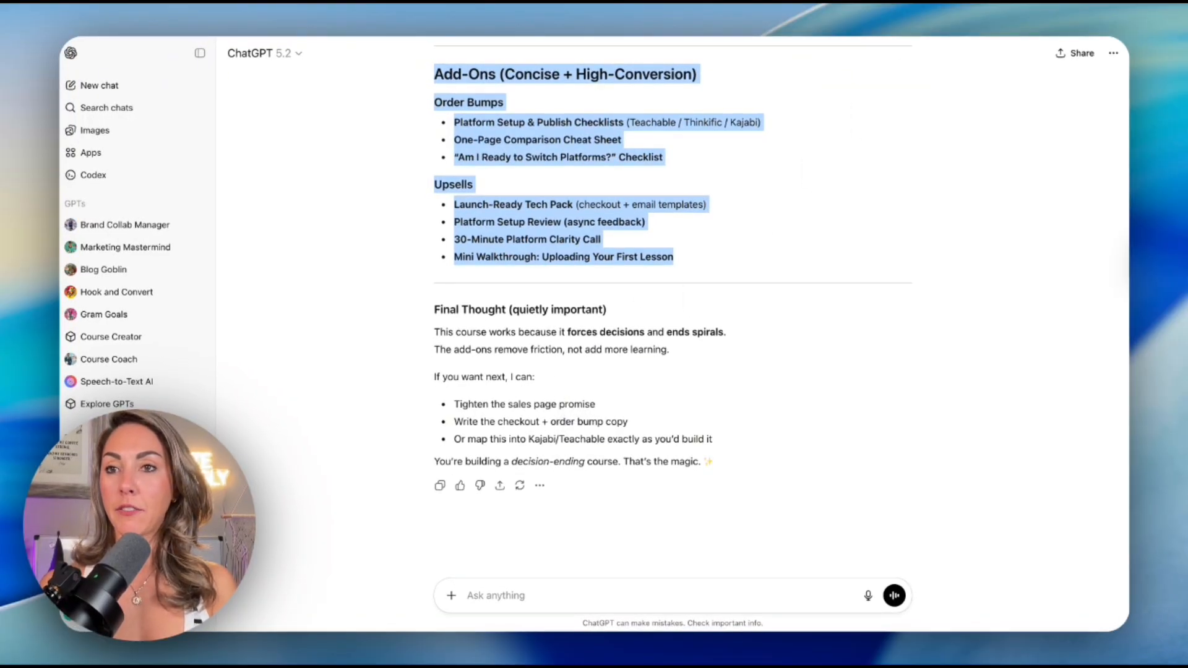
Switch to Notion, paste the copied course outline into the Course Publishing 101 page and delete the empty heading line above it
{"action": "key", "text": "ctrl+Tab"}
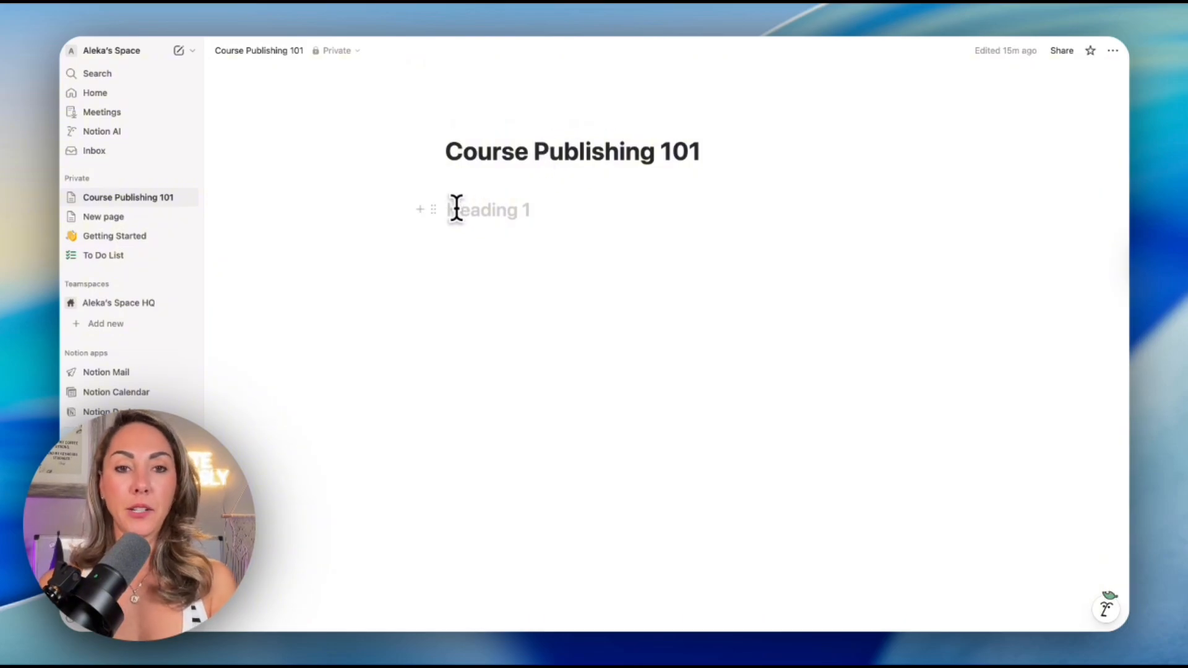
{"action": "key", "text": "super+v"}
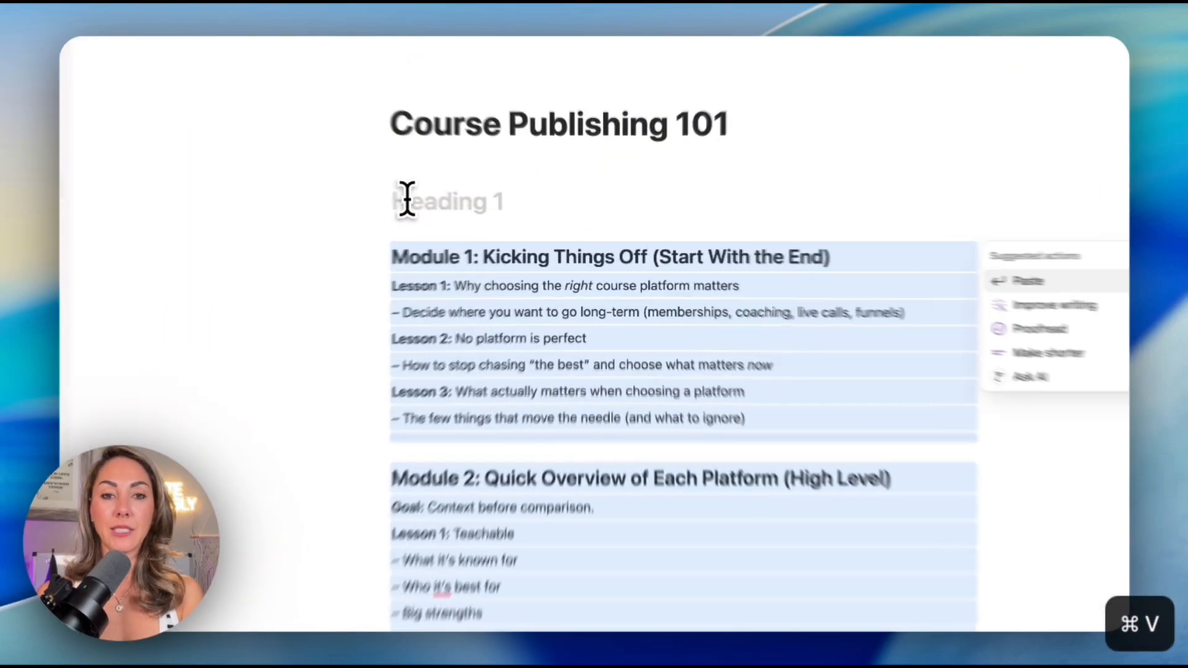
{"action": "left_click", "coordinate": [407, 199]}
{"action": "key", "text": "BackSpace"}
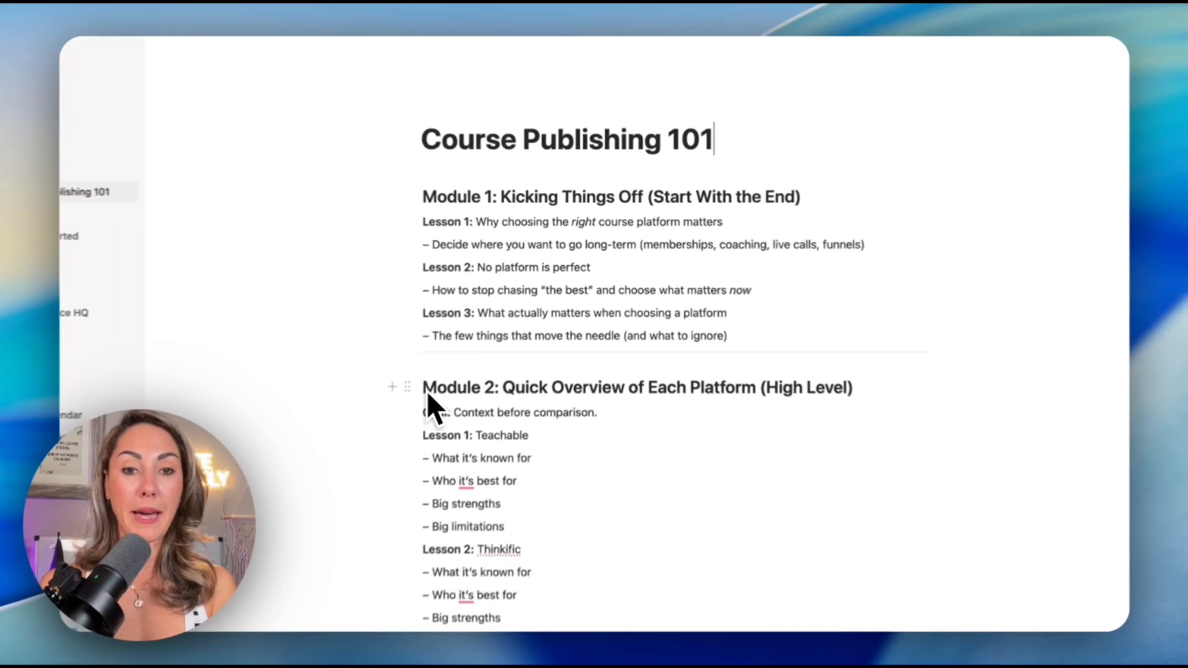
Delete the divider between Module 1 and Module 2
{"action": "left_click", "coordinate": [483, 351]}
{"action": "key", "text": "BackSpace"}
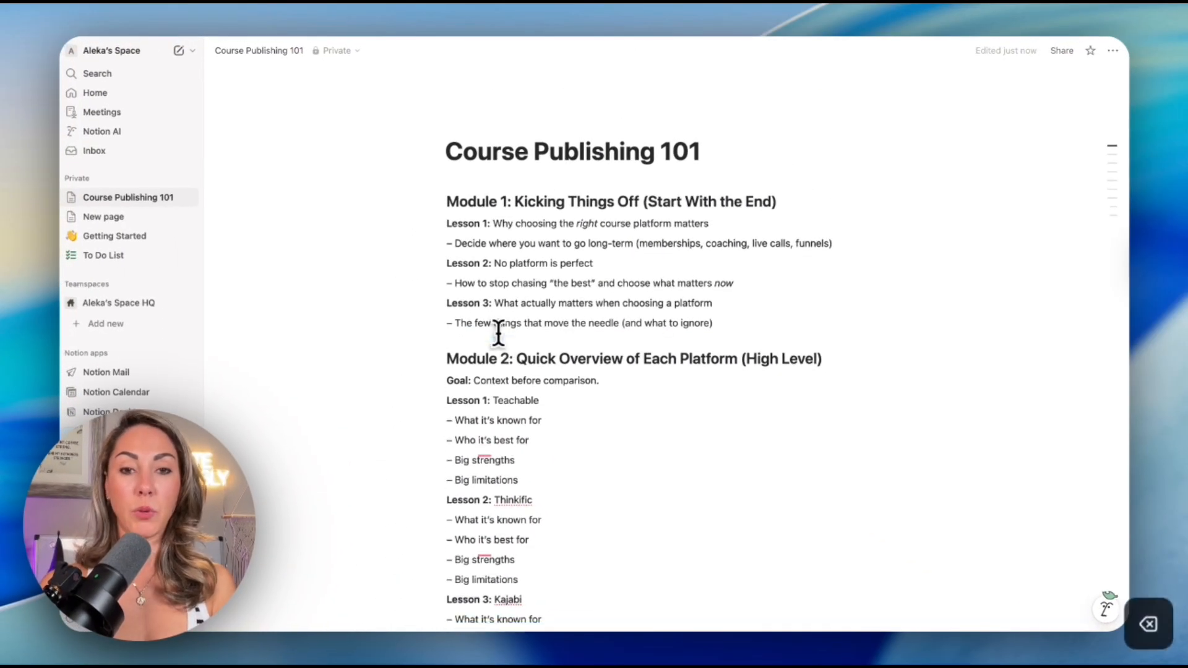
{"action": "scroll", "coordinate": [557, 371], "scroll_direction": "down", "scroll_amount": 5}
{"action": "scroll", "coordinate": [561, 378], "scroll_direction": "up", "scroll_amount": 3}
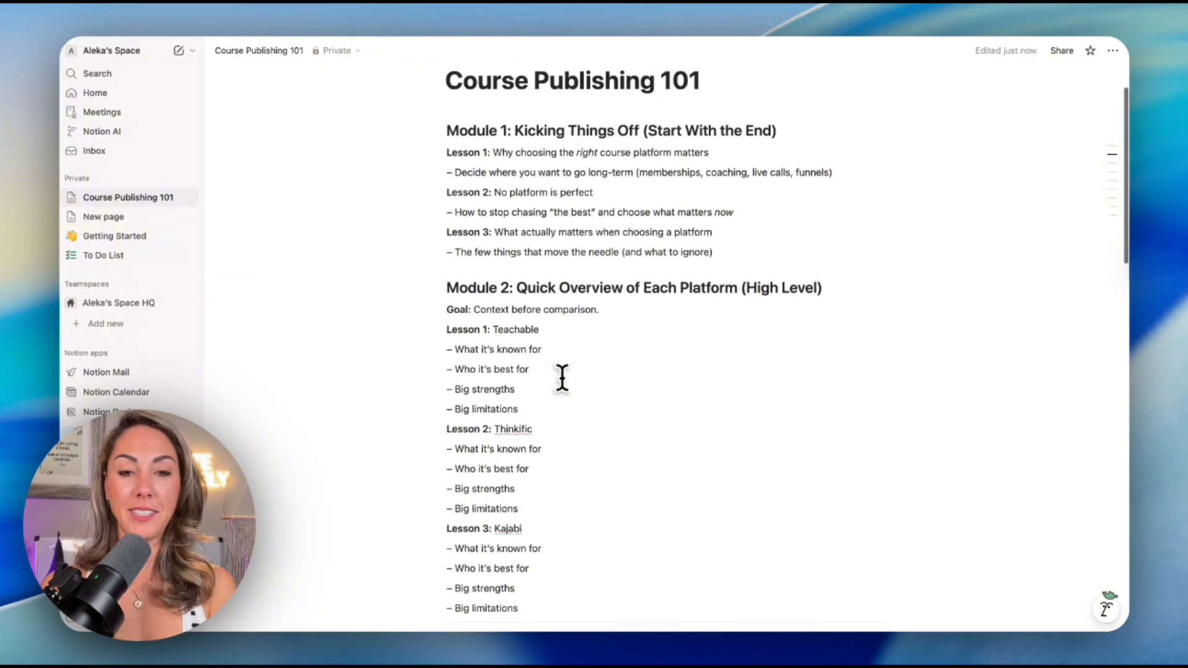
{"action": "scroll", "coordinate": [562, 377], "scroll_direction": "up", "scroll_amount": 2}
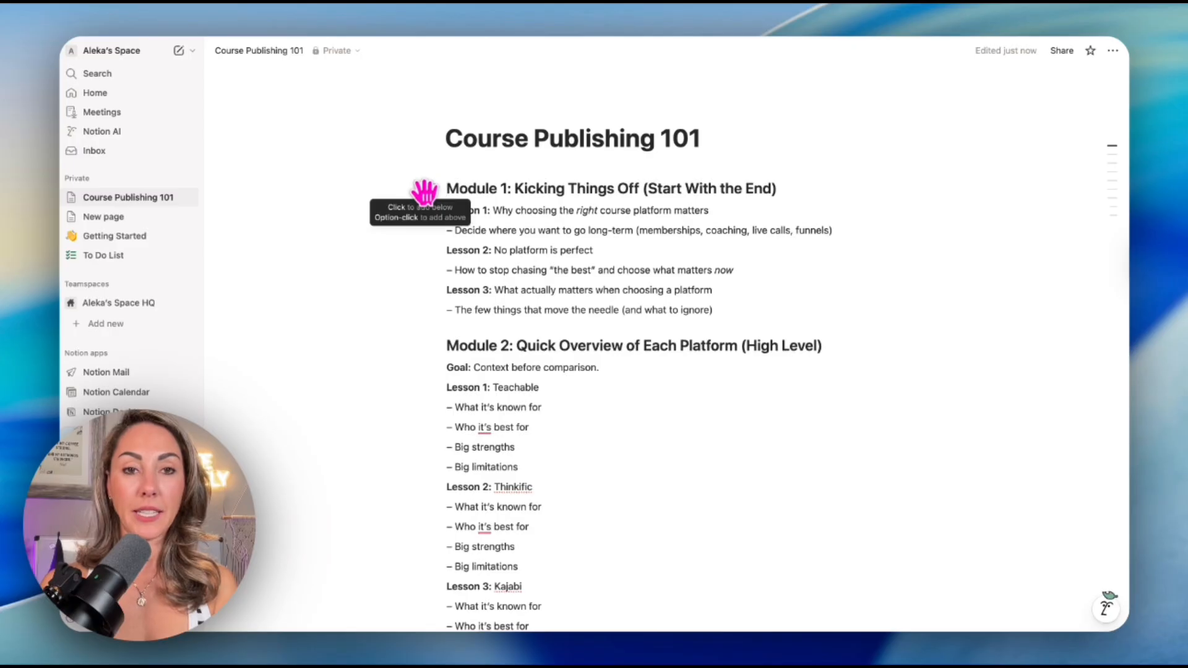
Examine the block types that can be added below the Module 1 heading and those it can be turned into
{"action": "left_click", "coordinate": [422, 188]}
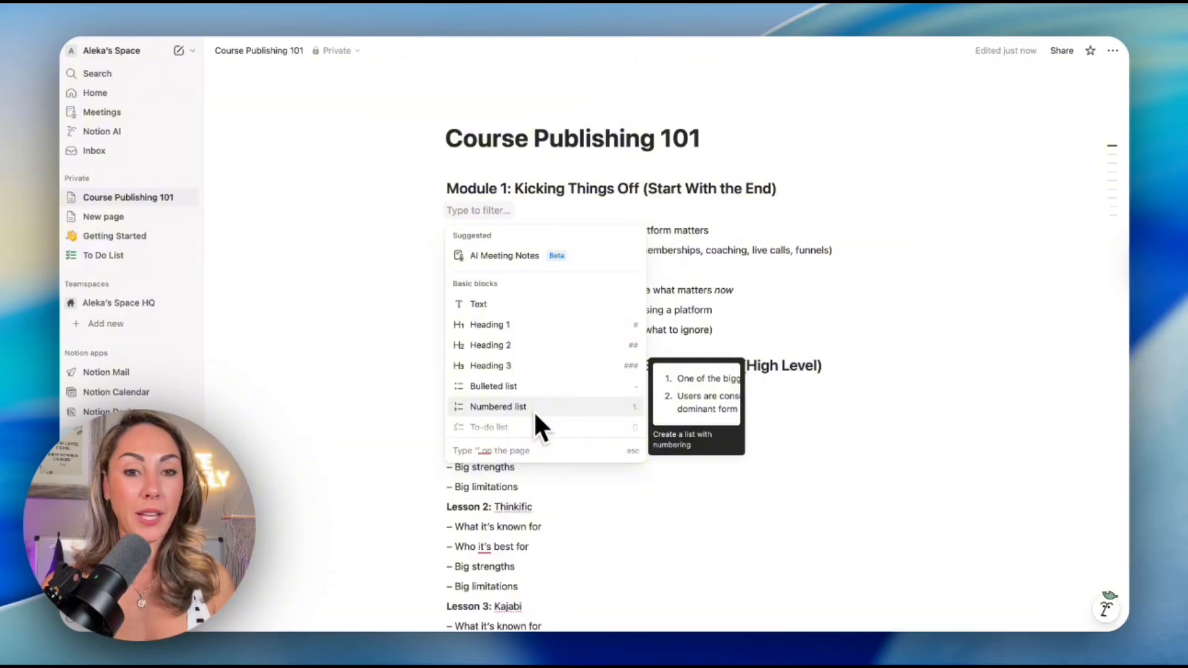
{"action": "left_click", "coordinate": [404, 279]}
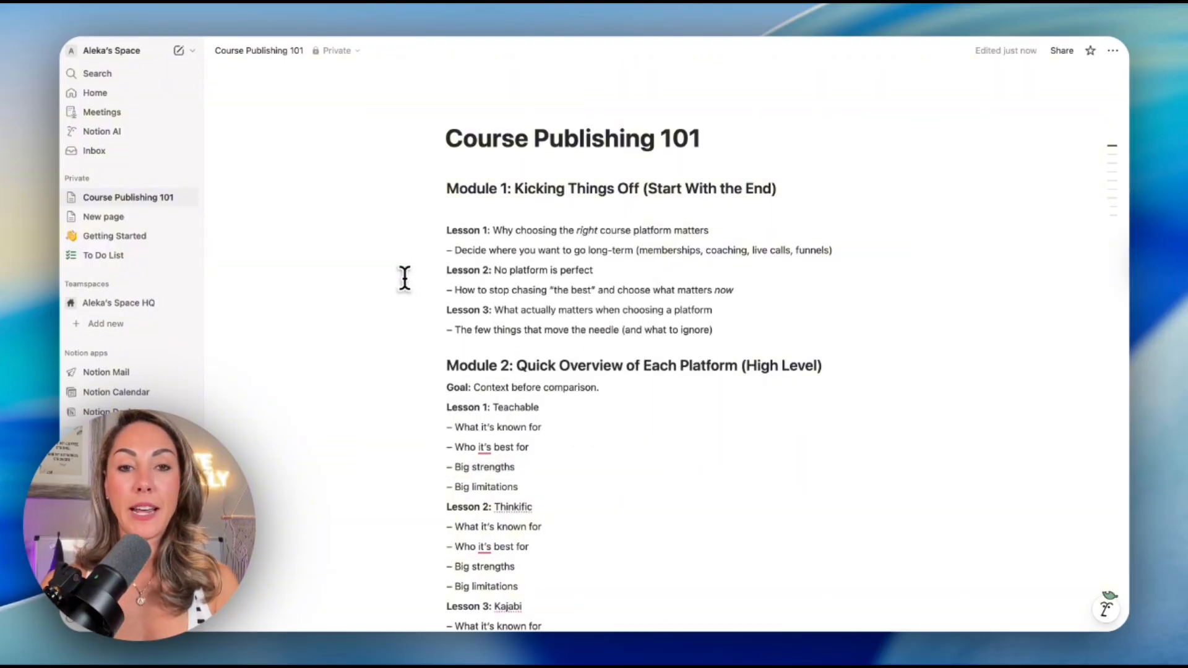
{"action": "left_click", "coordinate": [434, 188]}
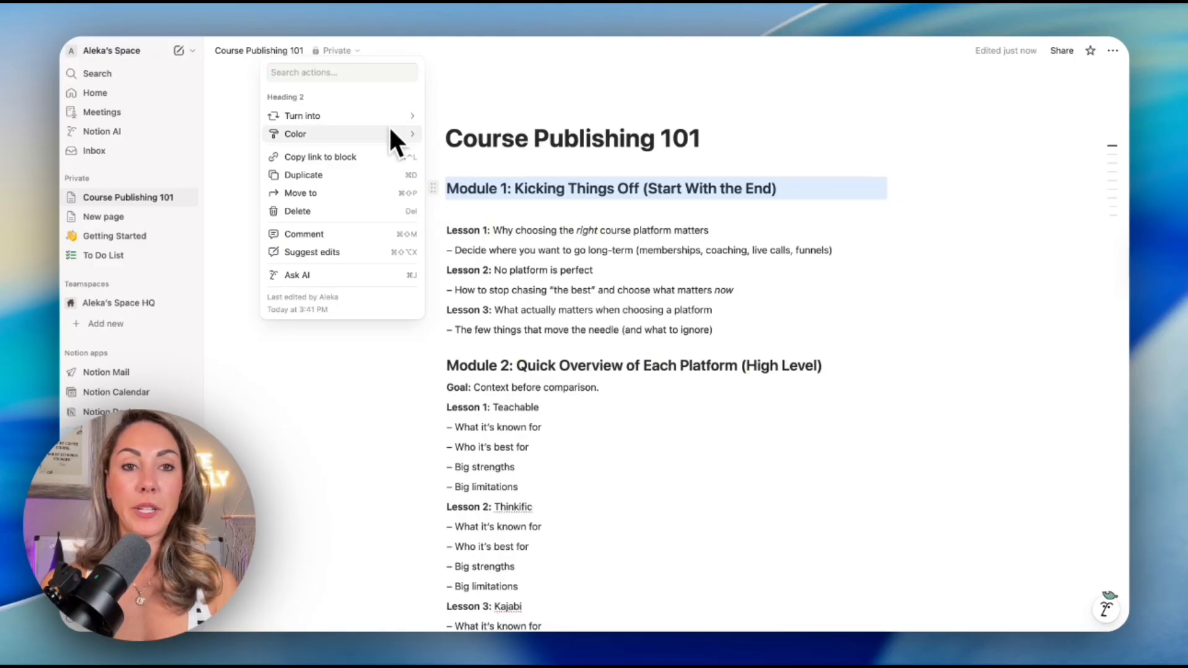
{"action": "mouse_move", "coordinate": [388, 115]}
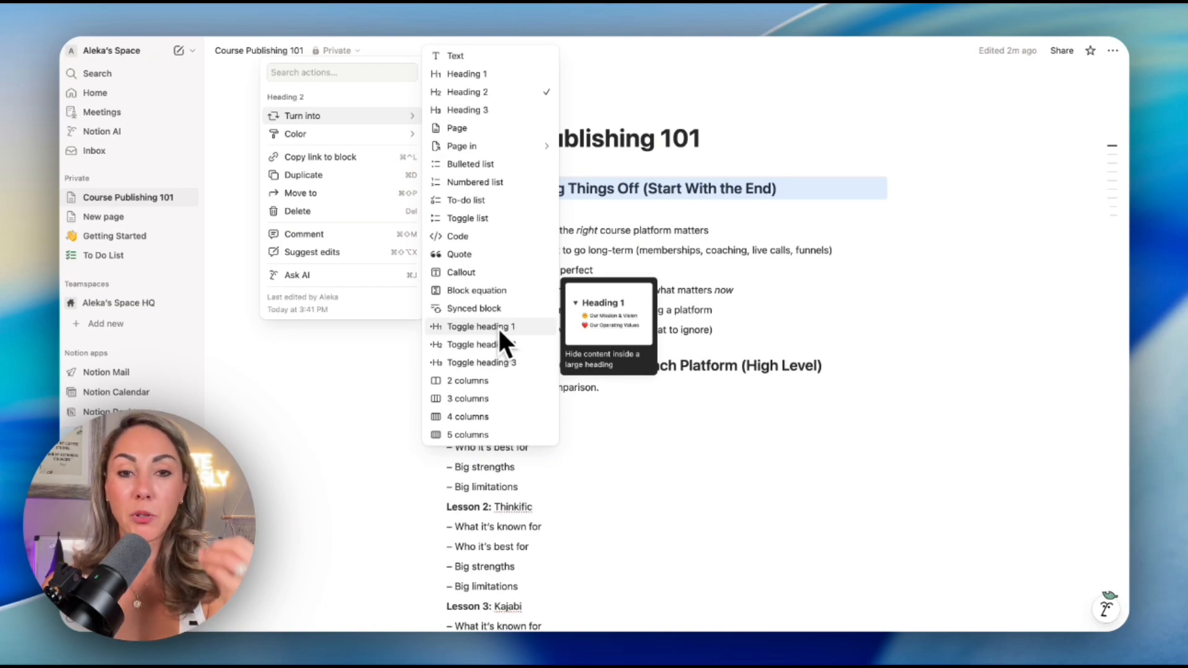
{"action": "left_click", "coordinate": [340, 375]}
{"action": "left_click", "coordinate": [447, 231]}
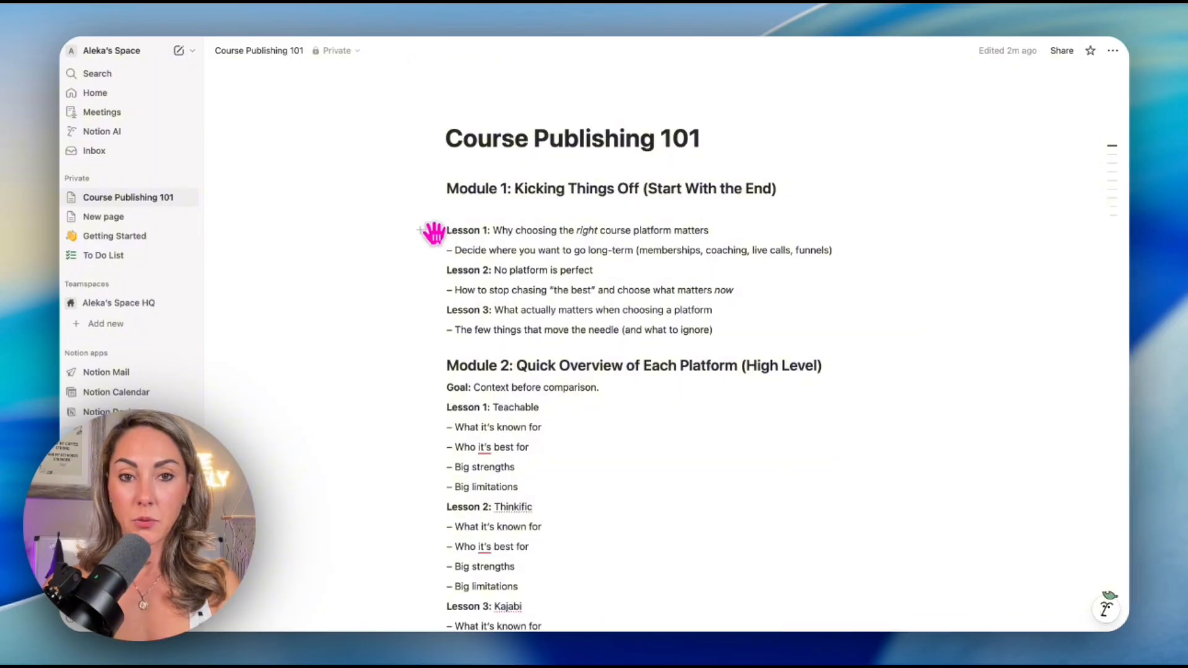
Turn the Lesson 1 line under Module 1 into a Toggle heading 1
{"action": "mouse_move", "coordinate": [433, 230]}
{"action": "left_mouse_down"}
{"action": "mouse_move", "coordinate": [438, 206]}
{"action": "mouse_move", "coordinate": [438, 315]}
{"action": "mouse_move", "coordinate": [443, 303]}
{"action": "mouse_move", "coordinate": [438, 212]}
{"action": "mouse_move", "coordinate": [429, 402]}
{"action": "mouse_move", "coordinate": [436, 225]}
{"action": "left_mouse_up"}
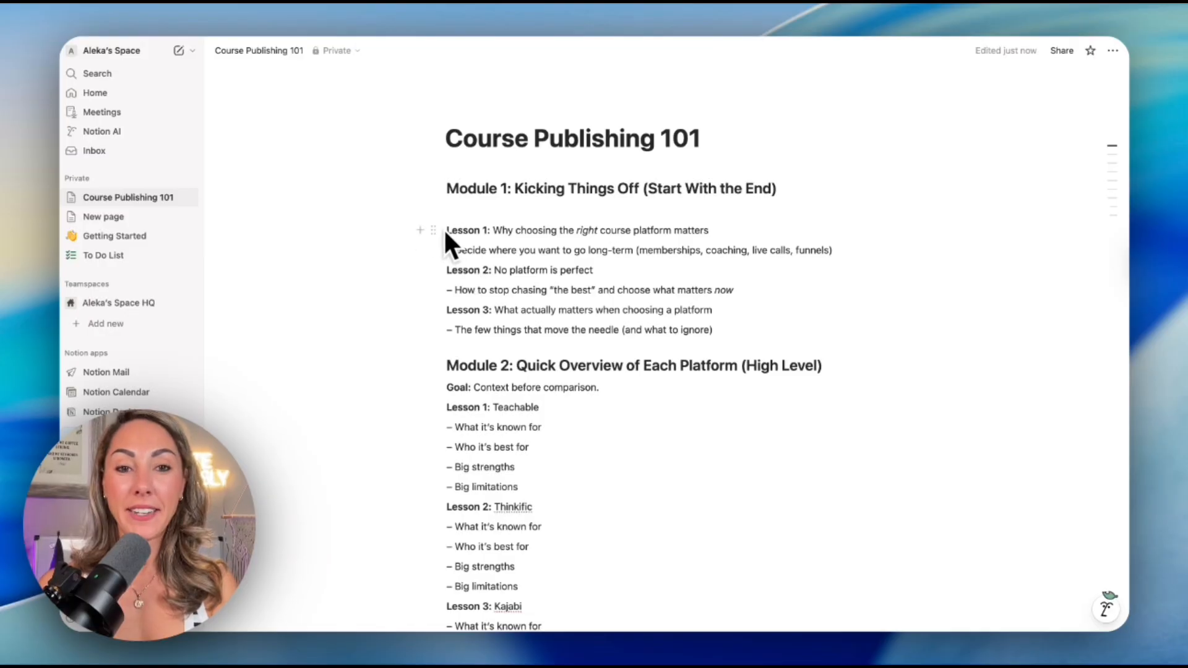
{"action": "left_click", "coordinate": [433, 231]}
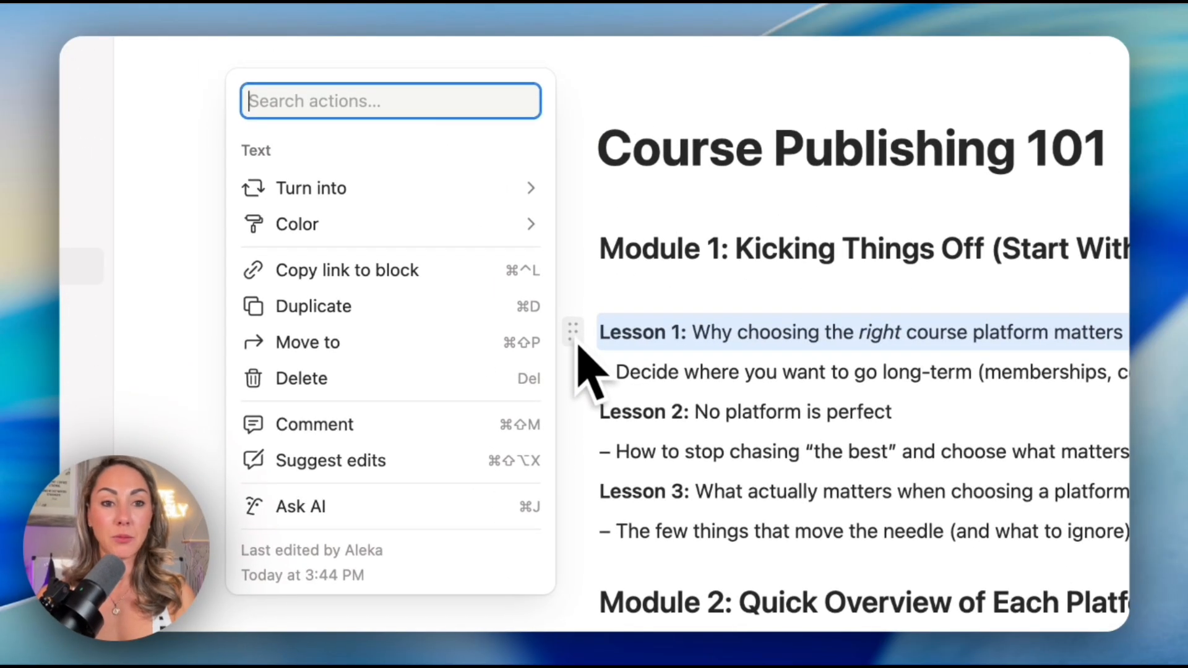
{"action": "mouse_move", "coordinate": [492, 207]}
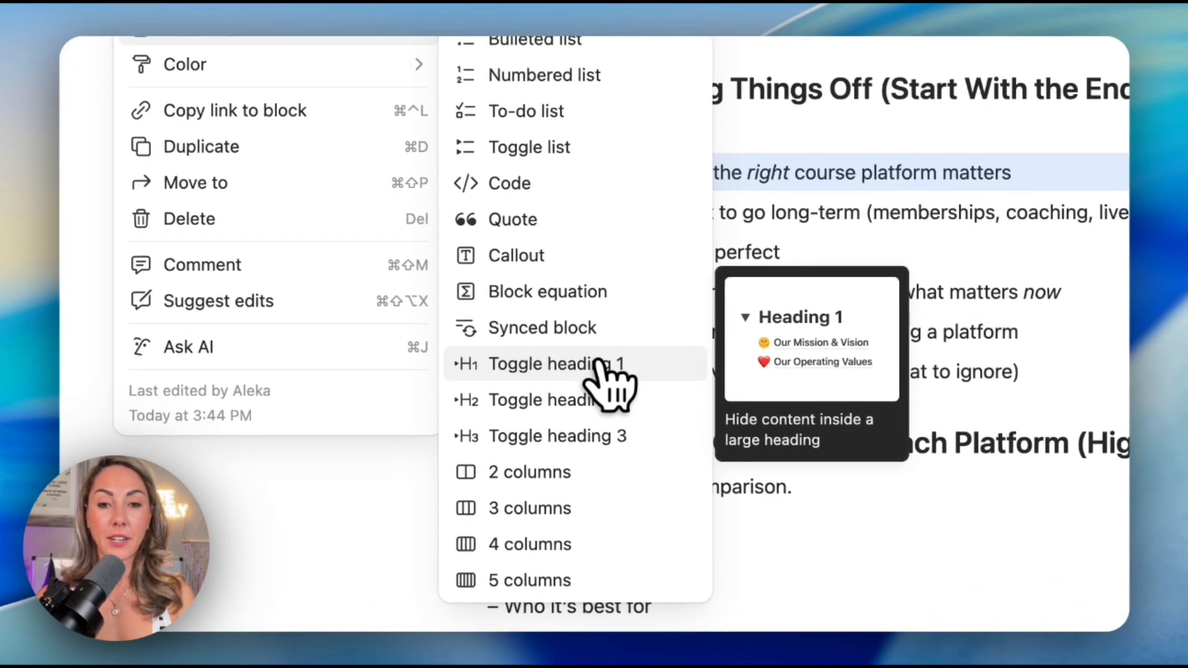
{"action": "left_click", "coordinate": [597, 365]}
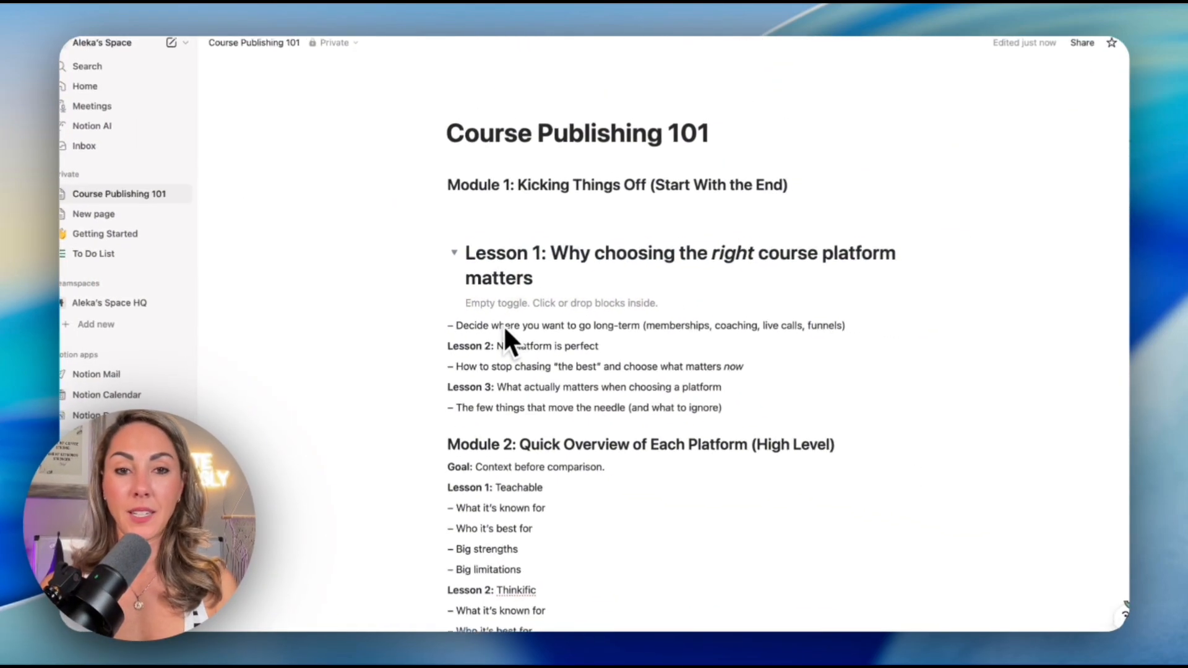
Change the Lesson 1 toggle under Module 1 to a Toggle heading 3
{"action": "left_click", "coordinate": [440, 242]}
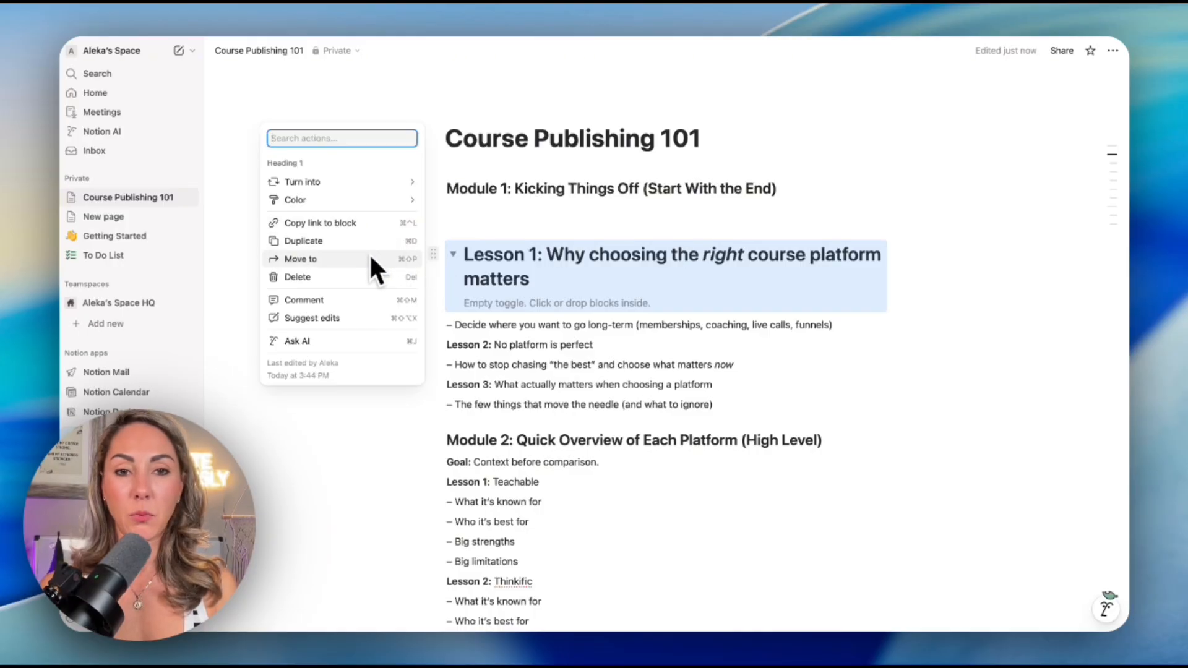
{"action": "mouse_move", "coordinate": [377, 185]}
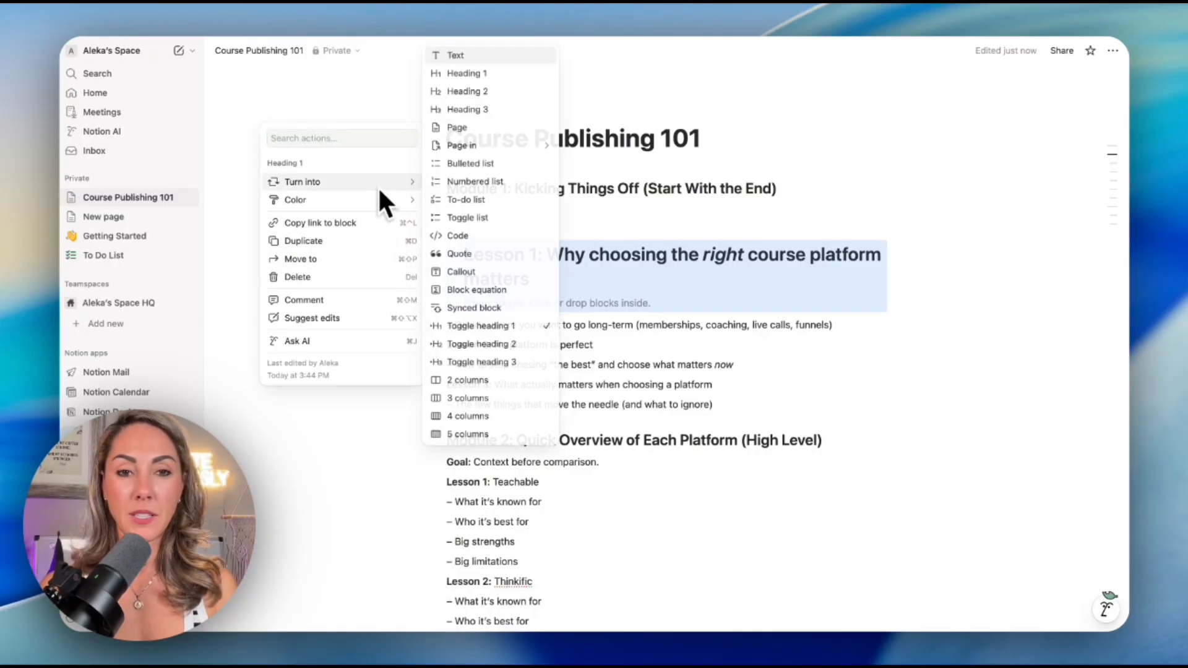
{"action": "left_click", "coordinate": [493, 364]}
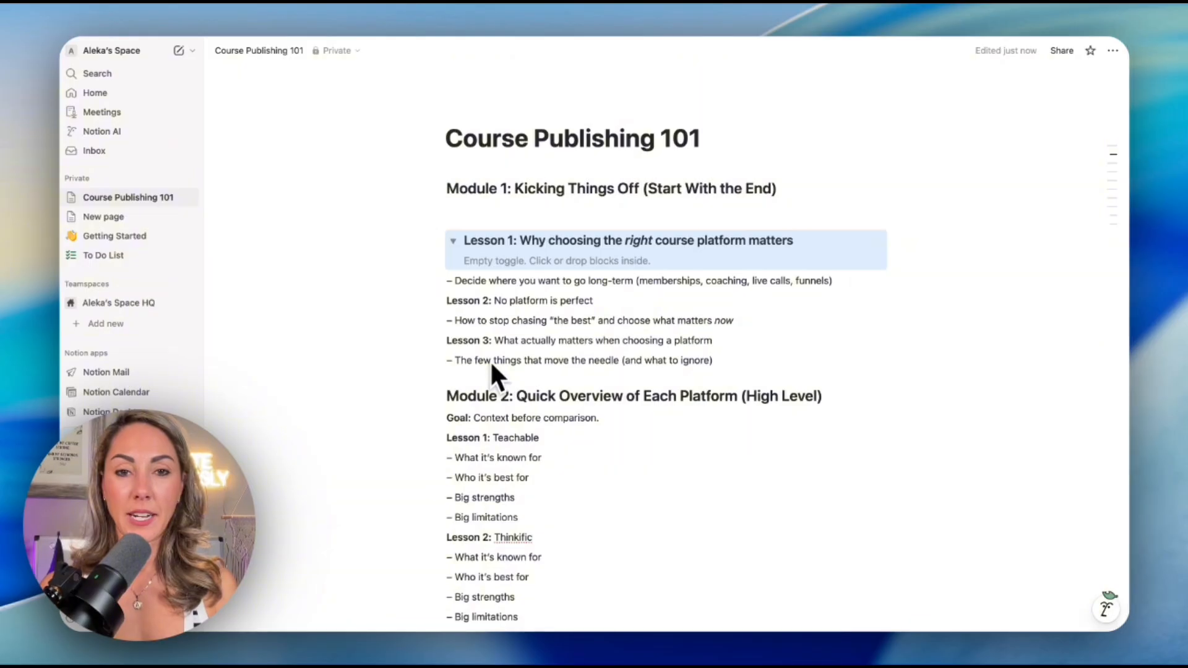
{"action": "left_click", "coordinate": [419, 269]}
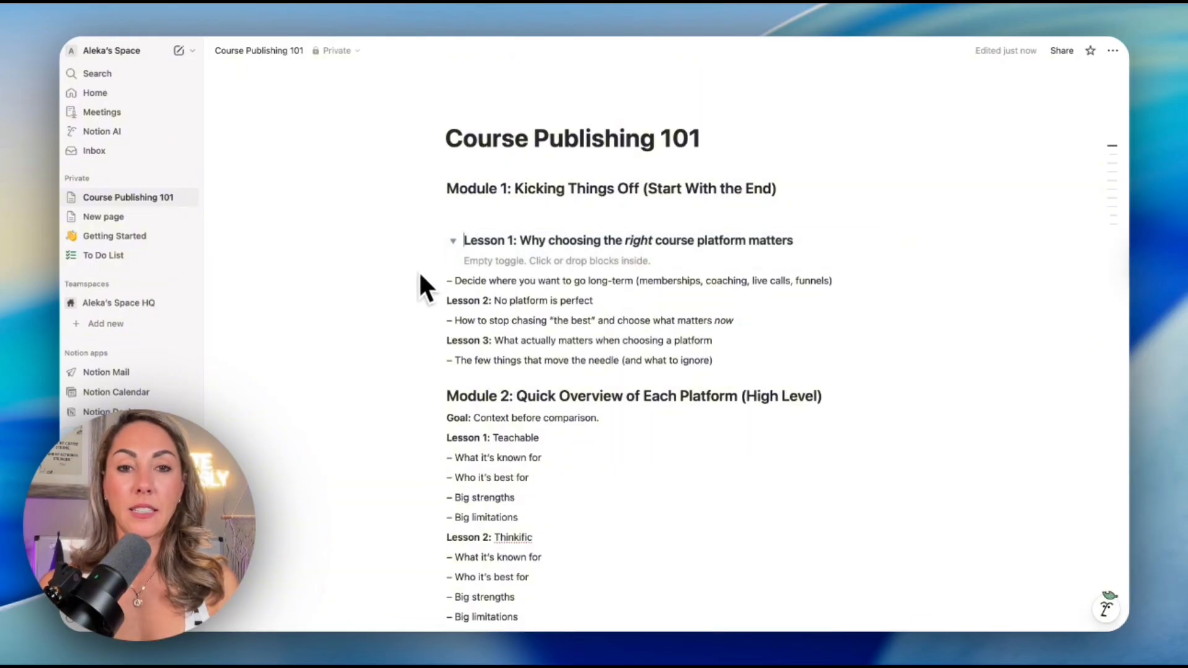
Test collapsing and expanding the Lesson 1 toggle, and start an empty text line inside it
{"action": "left_click", "coordinate": [453, 241]}
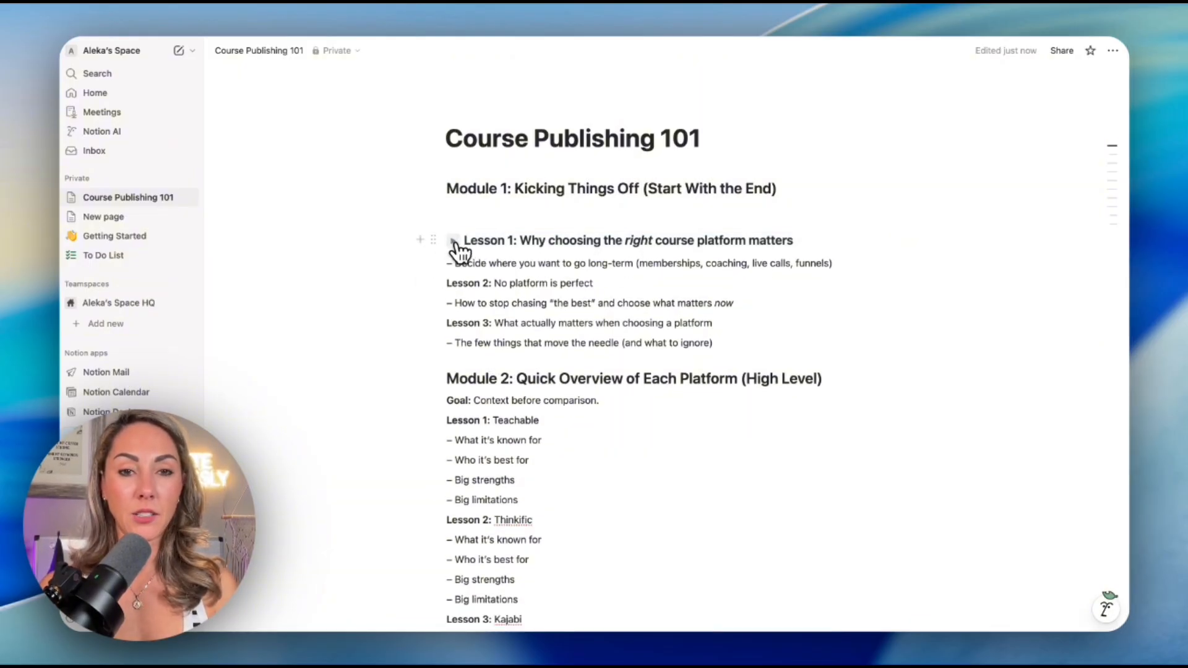
{"action": "left_click", "coordinate": [455, 242]}
{"action": "left_click", "coordinate": [454, 241]}
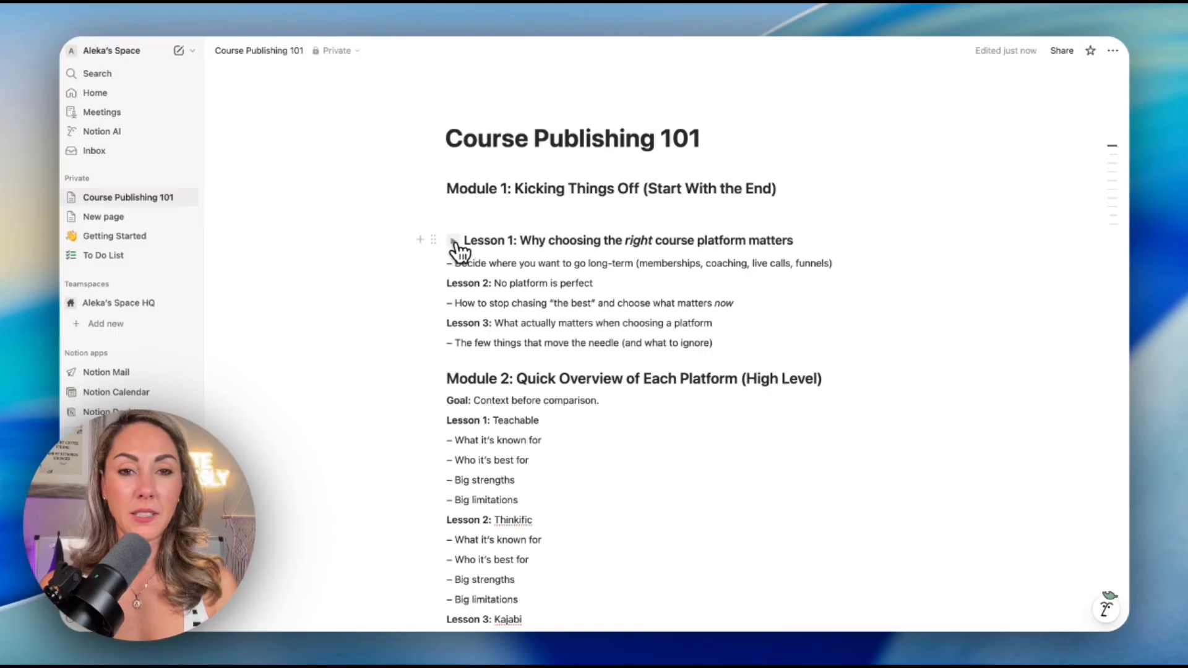
{"action": "left_click", "coordinate": [454, 242]}
{"action": "left_click", "coordinate": [454, 242]}
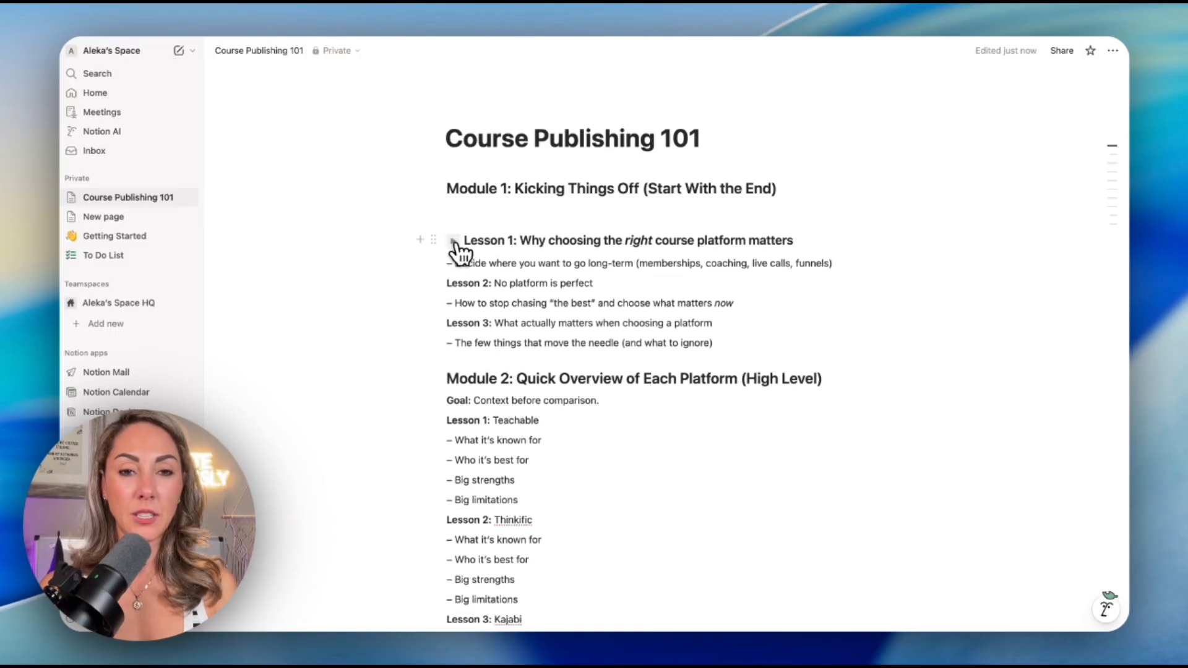
{"action": "left_click", "coordinate": [454, 242]}
{"action": "left_click", "coordinate": [489, 260]}
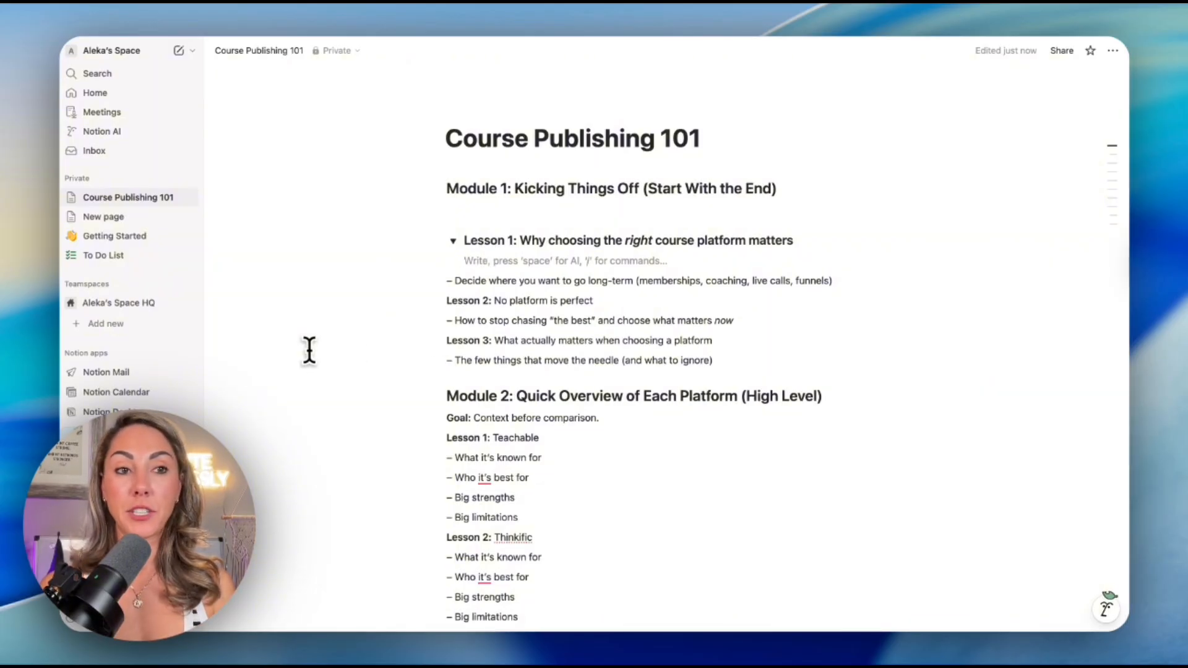
Review the whole pasted outline from Module 1 down to the Add-Ons section
{"action": "scroll", "coordinate": [309, 350], "scroll_direction": "down", "scroll_amount": 20}
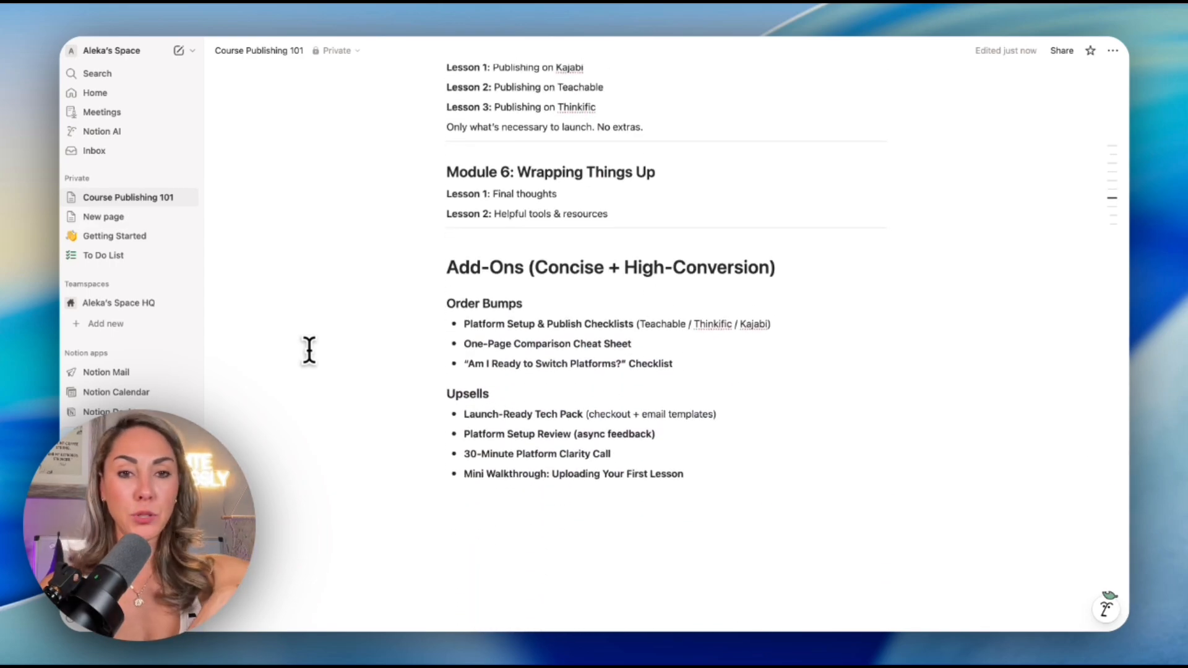
{"action": "scroll", "coordinate": [309, 351], "scroll_direction": "up", "scroll_amount": 20}
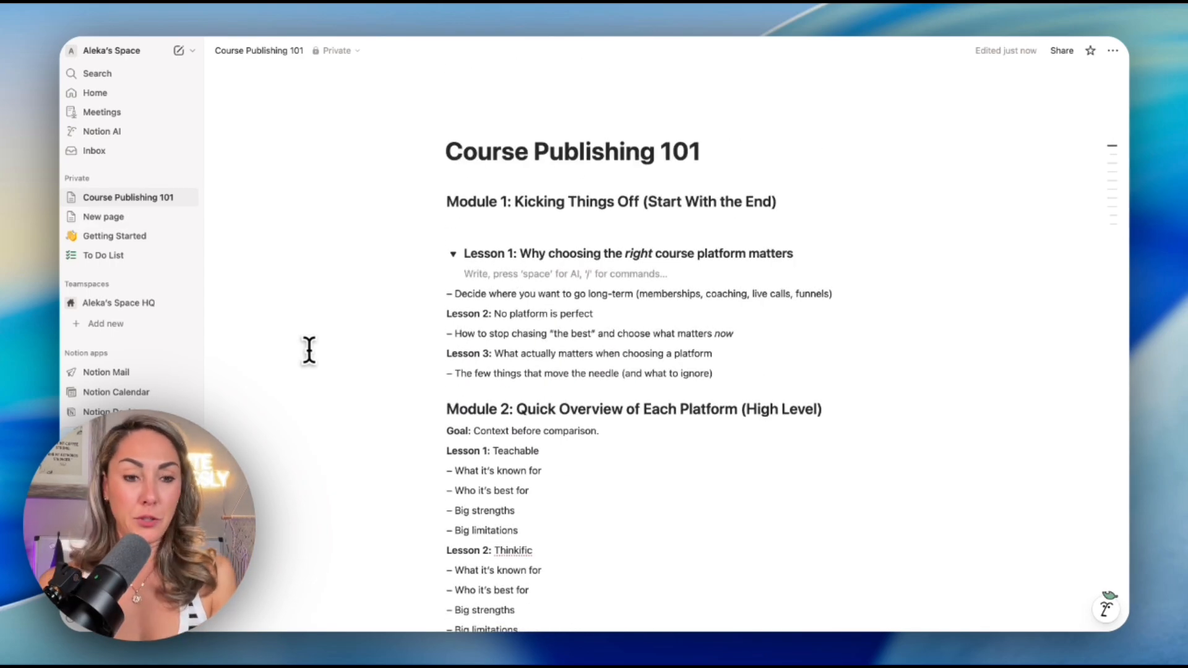
{"action": "scroll", "coordinate": [309, 350], "scroll_direction": "down", "scroll_amount": 20}
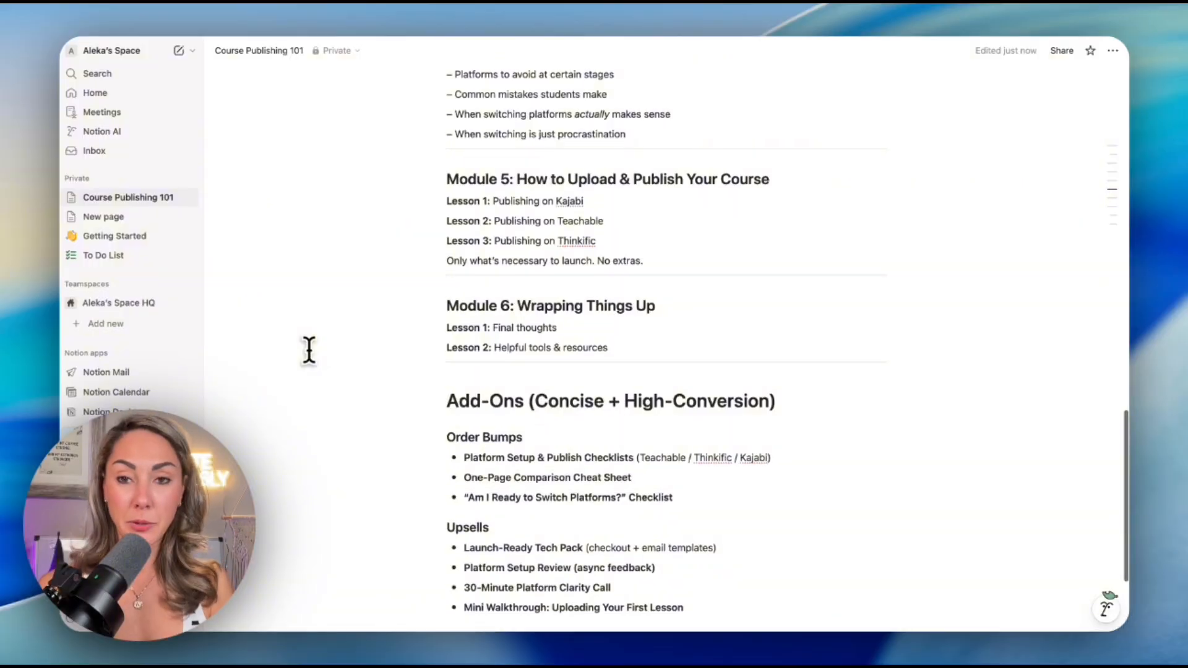
{"action": "scroll", "coordinate": [309, 350], "scroll_direction": "up", "scroll_amount": 20}
{"action": "scroll", "coordinate": [309, 350], "scroll_direction": "down", "scroll_amount": 20}
{"action": "scroll", "coordinate": [309, 350], "scroll_direction": "up", "scroll_amount": 12}
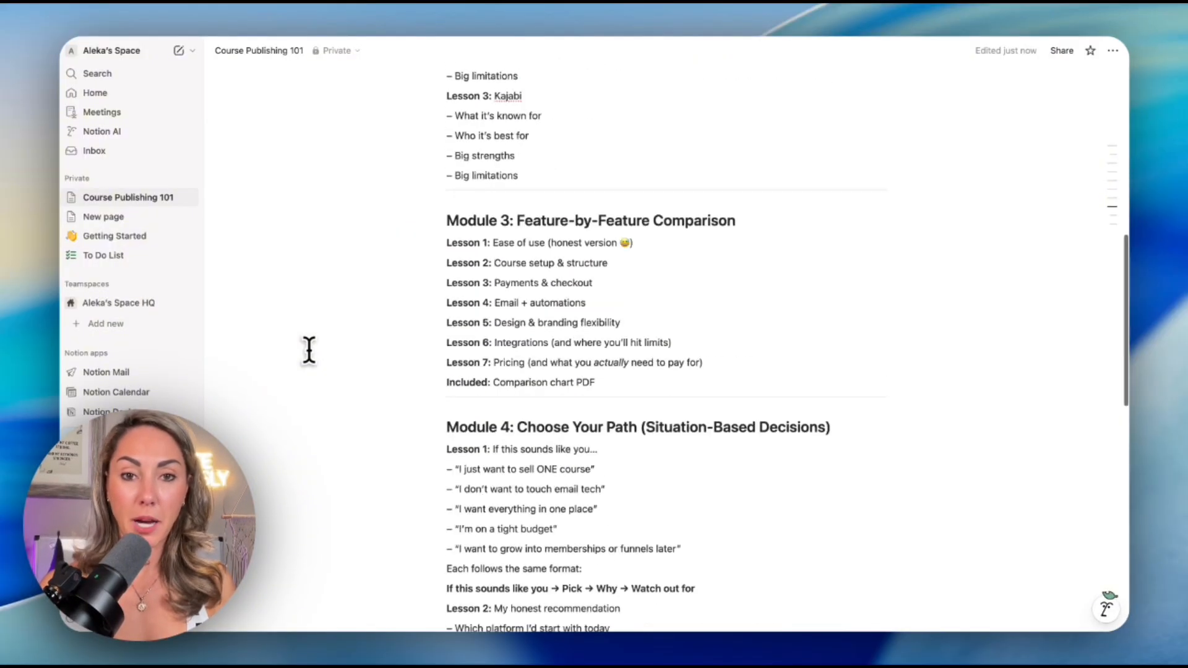
{"action": "scroll", "coordinate": [308, 350], "scroll_direction": "up", "scroll_amount": 10}
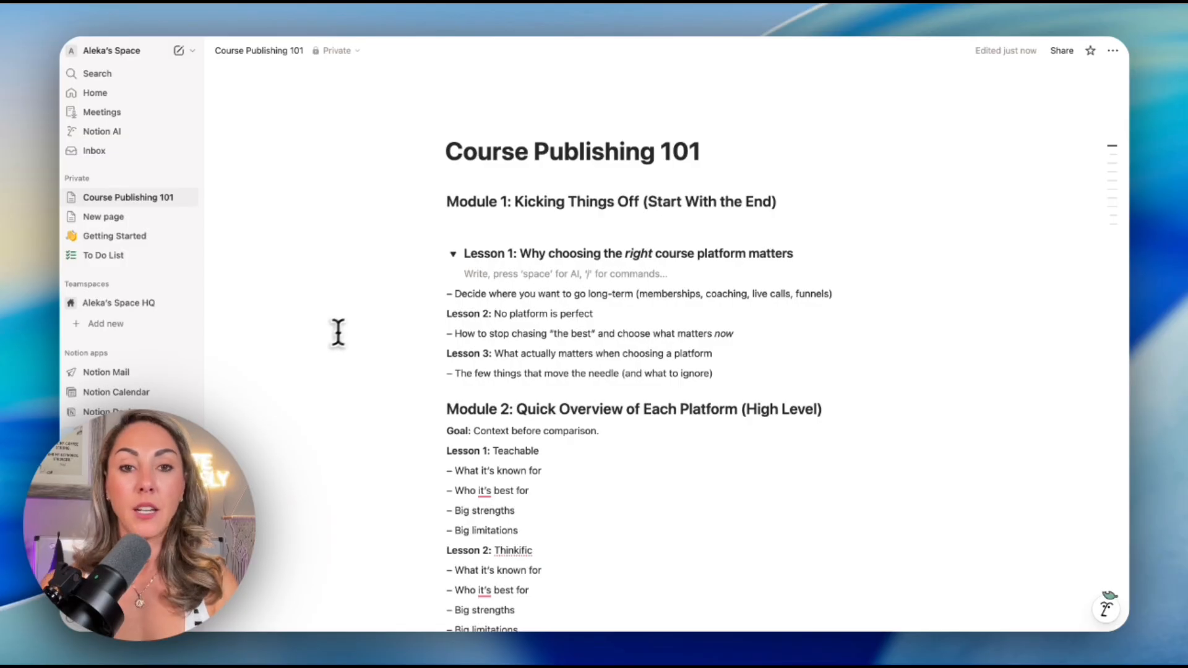
Delete the empty line between the Module 1 heading and the Lesson 1 toggle, and collapse and reopen the toggle
{"action": "left_click", "coordinate": [483, 227]}
{"action": "key", "text": "BackSpace"}
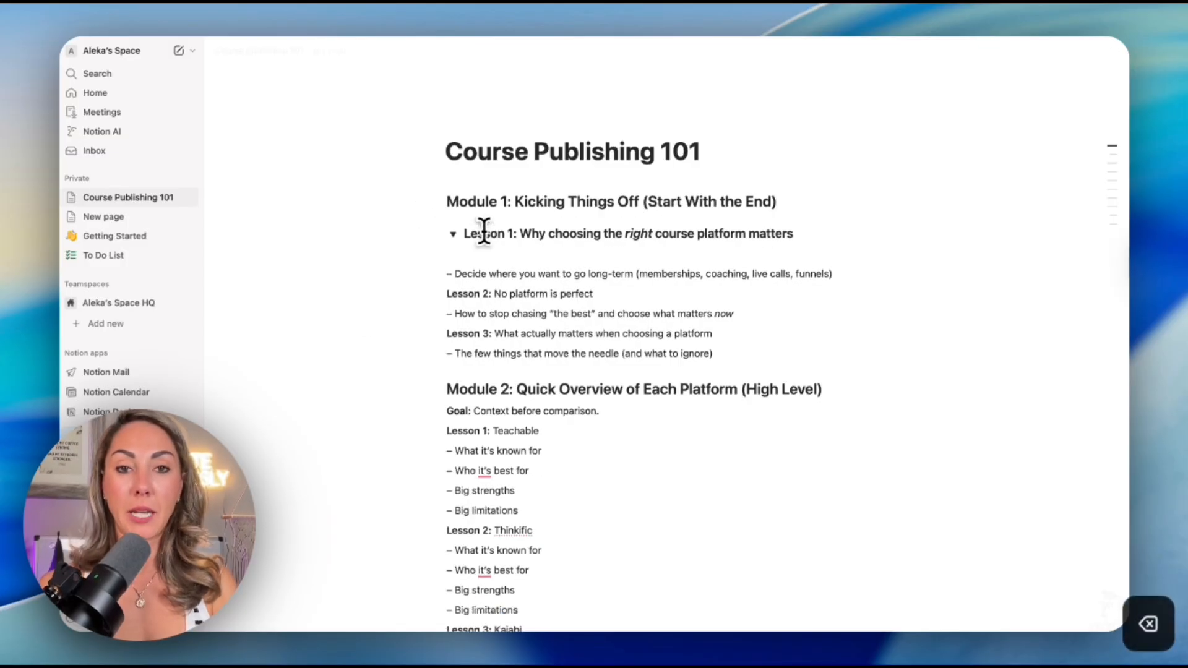
{"action": "left_click", "coordinate": [454, 234]}
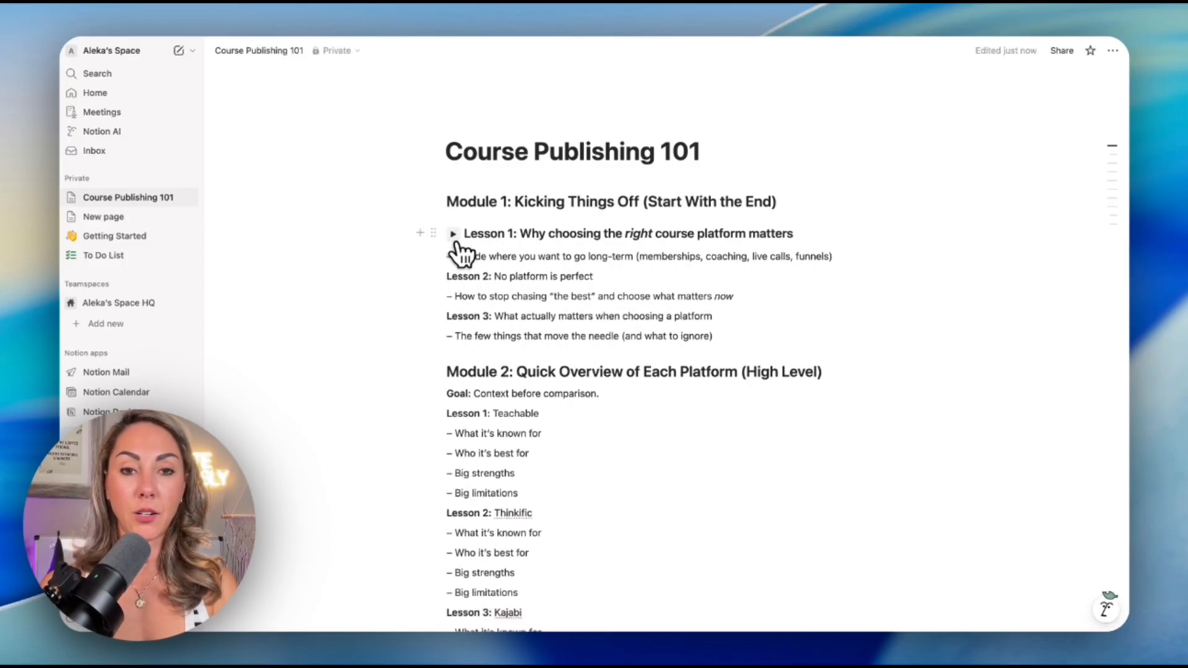
{"action": "left_click", "coordinate": [453, 235]}
Write "Hello ,welcome to my course. I am so excited you are here!" inside the Lesson 1 toggle, and collapse the toggle
{"action": "left_click", "coordinate": [473, 253]}
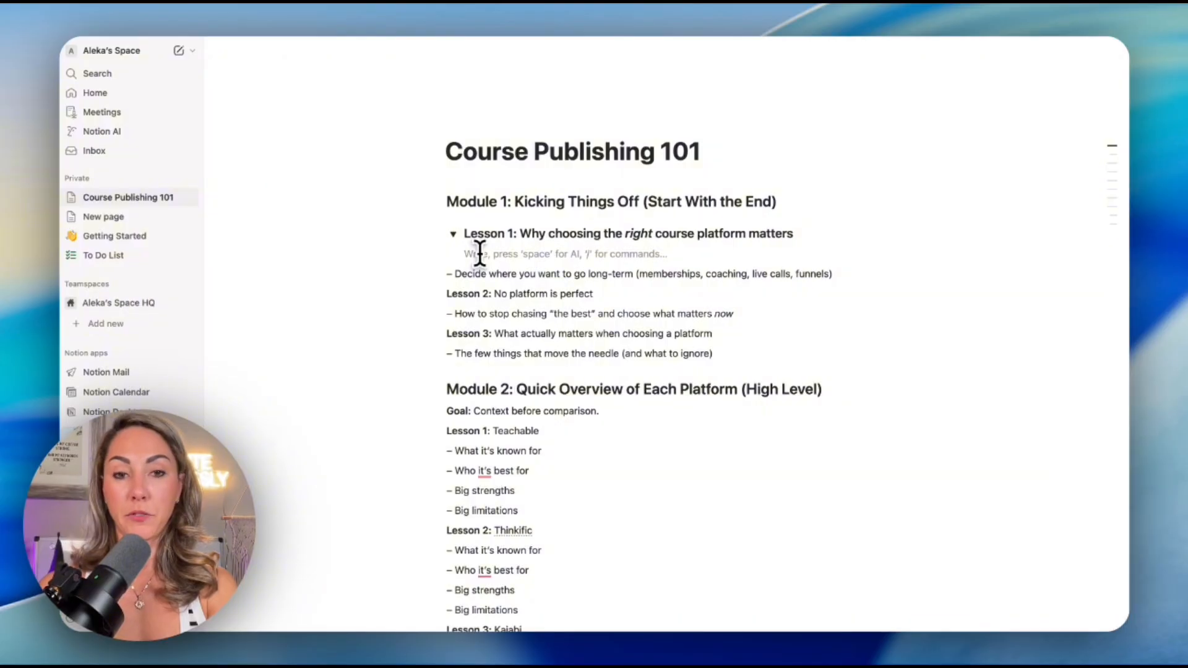
{"action": "type", "text": "He"}
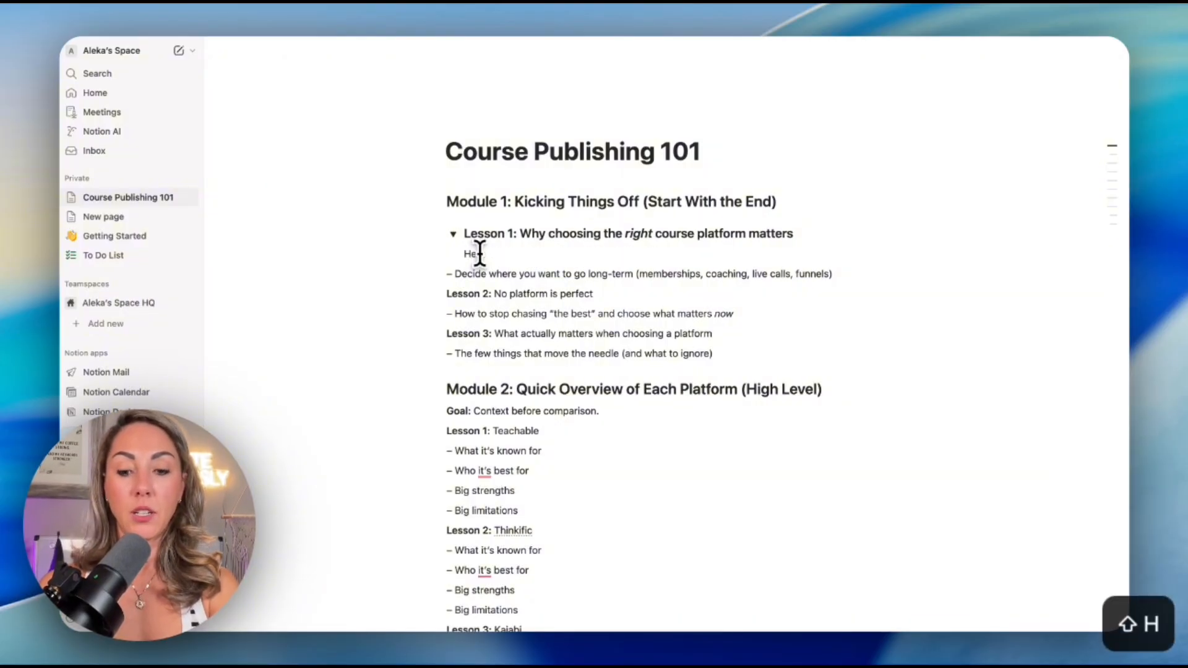
{"action": "type", "text": "llo, welcome to "}
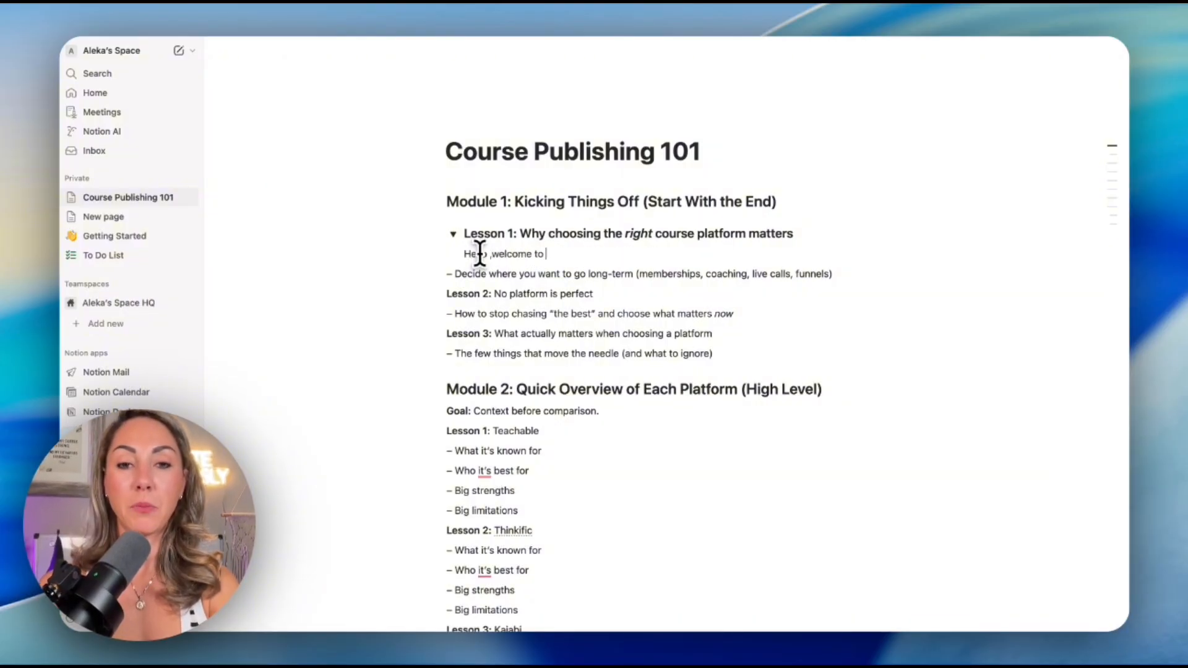
{"action": "type", "text": "my course. I am so e"}
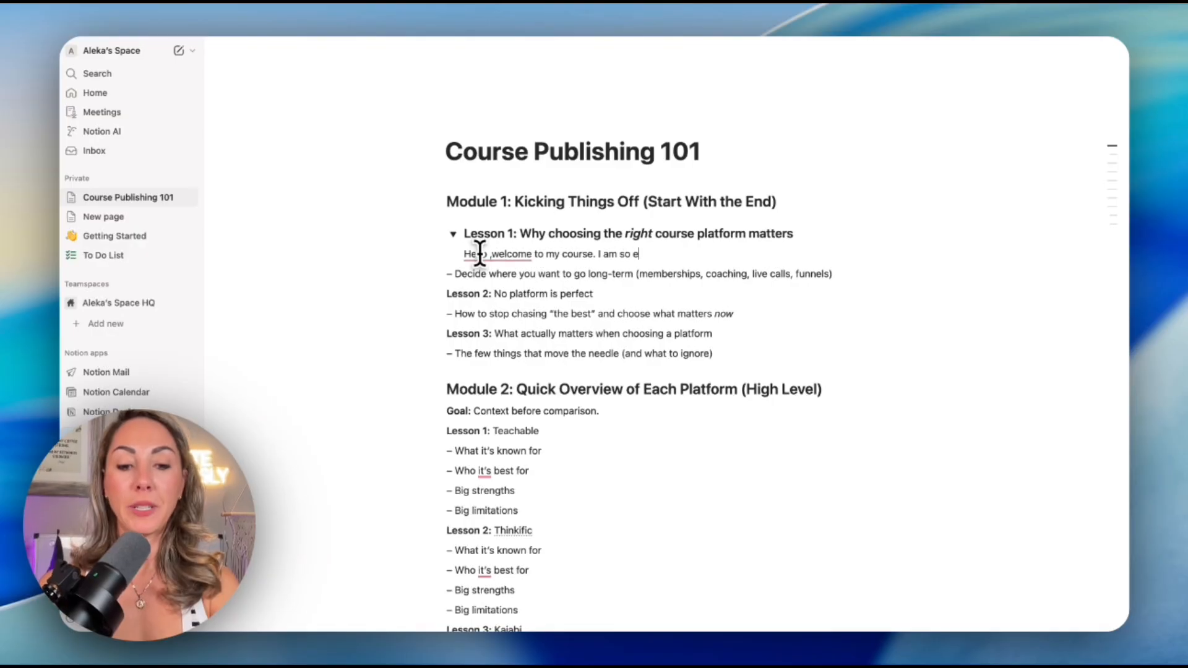
{"action": "type", "text": "xcited you are her"}
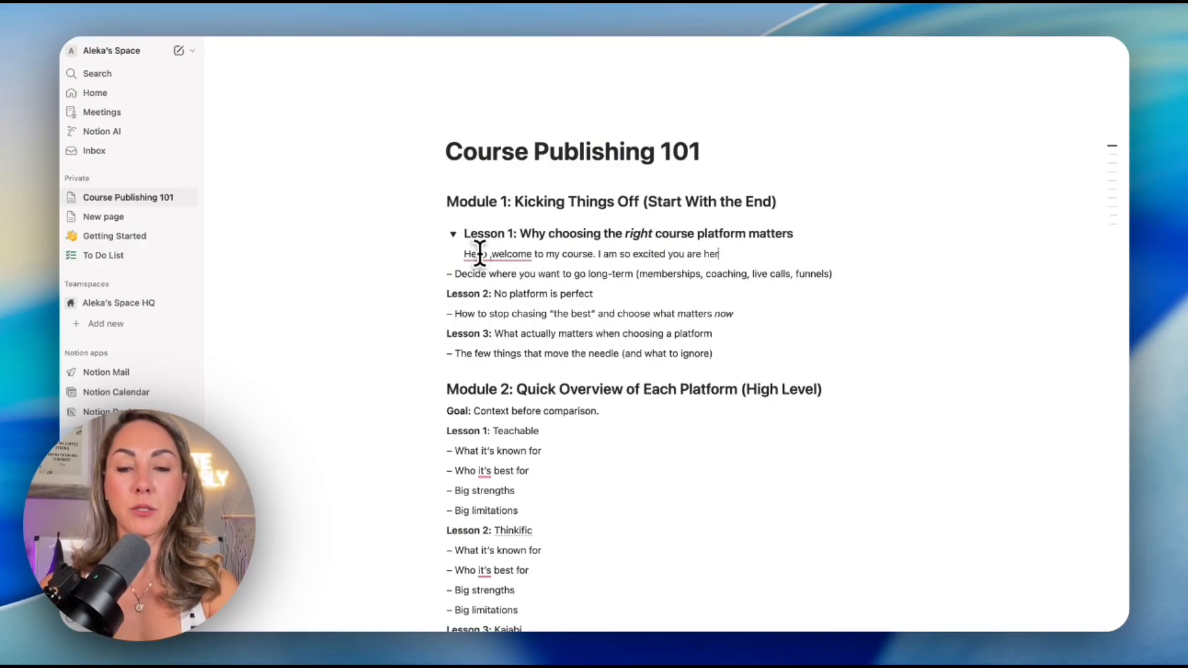
{"action": "type", "text": "e!"}
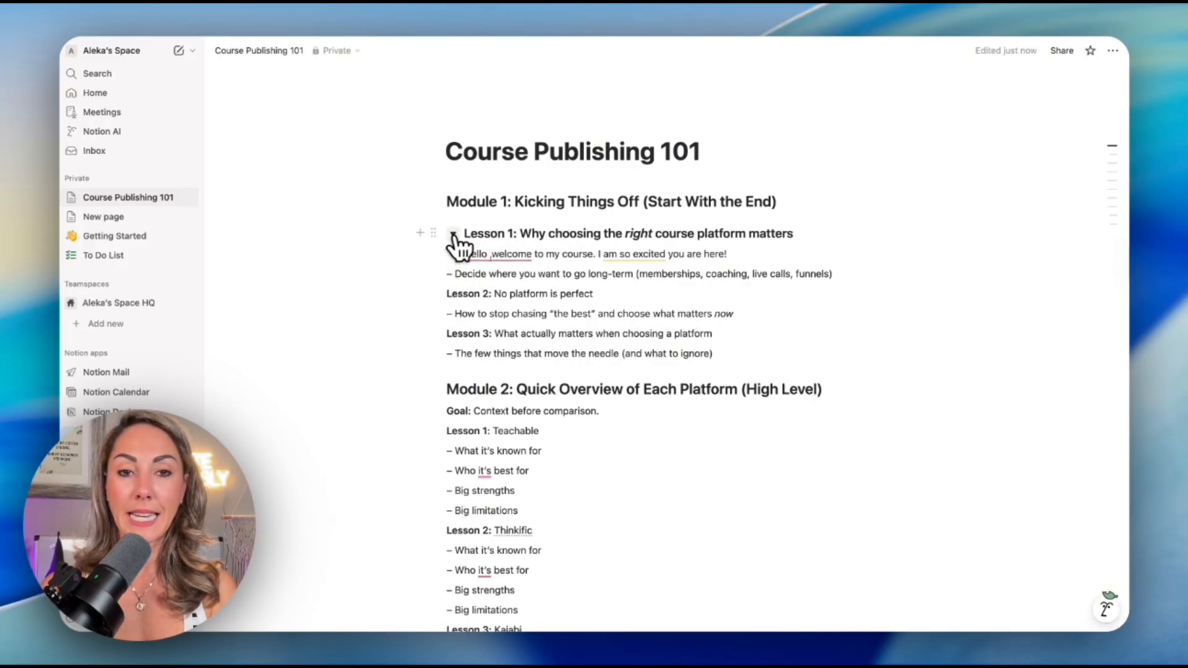
{"action": "left_click", "coordinate": [453, 235]}
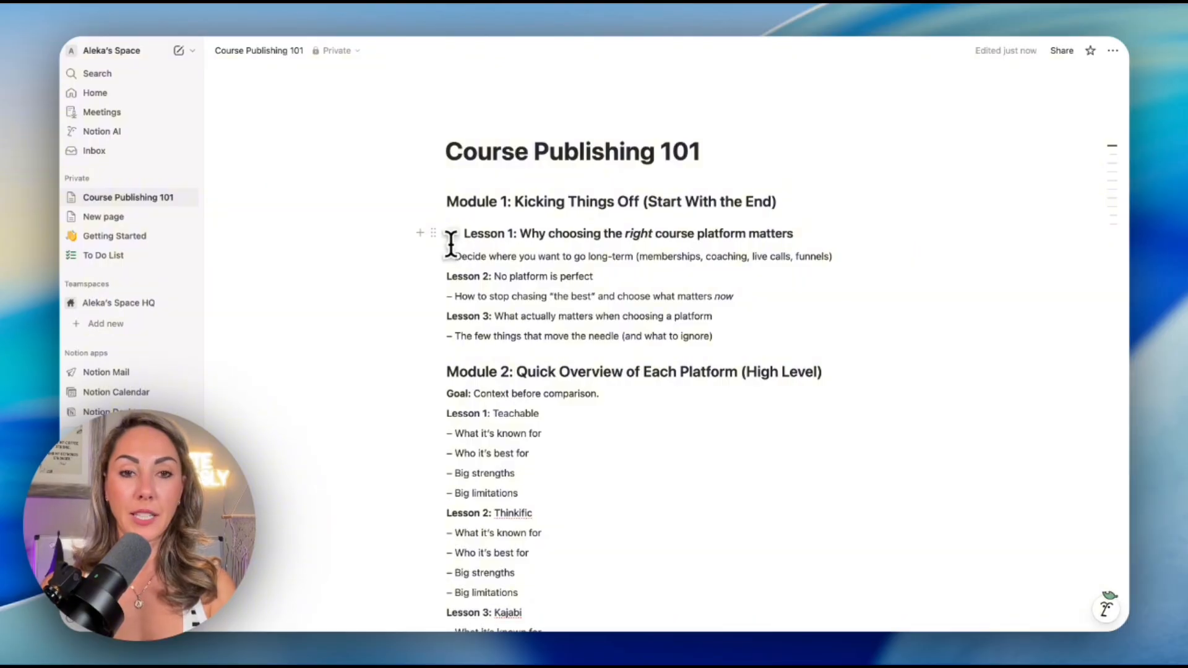
Delete the "Decide where you want to go long-term" line below the Lesson 1 toggle
{"action": "left_click_drag", "start_coordinate": [446, 256], "coordinate": [842, 256]}
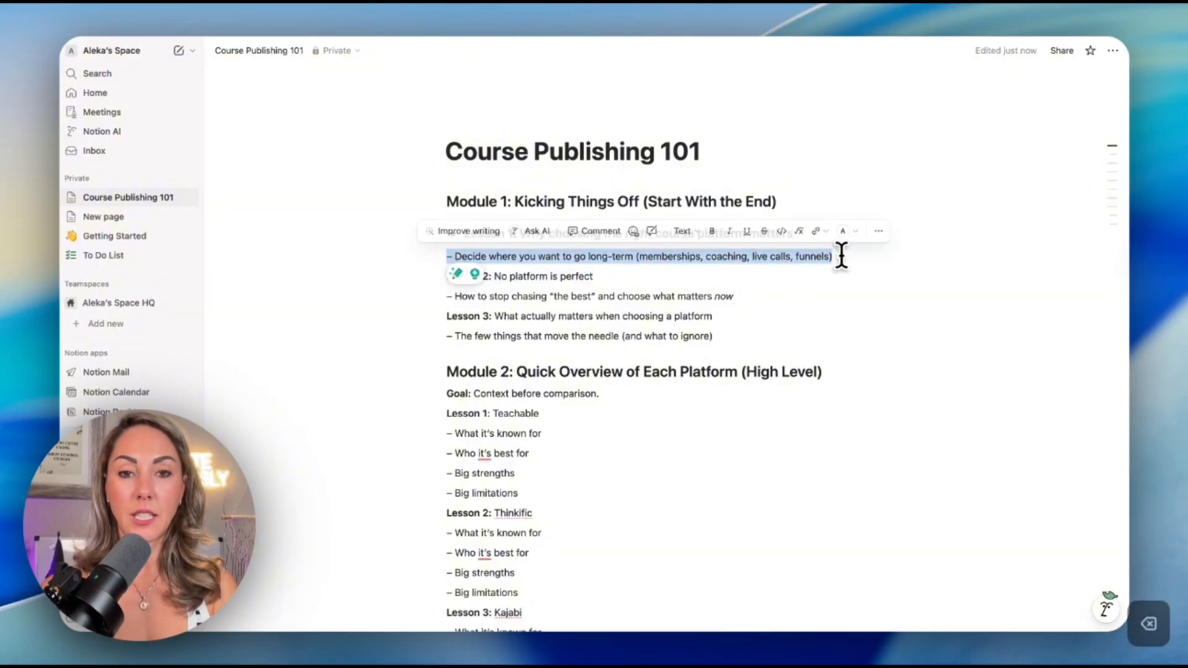
{"action": "key", "text": "BackSpace"}
{"action": "key", "text": "BackSpace"}
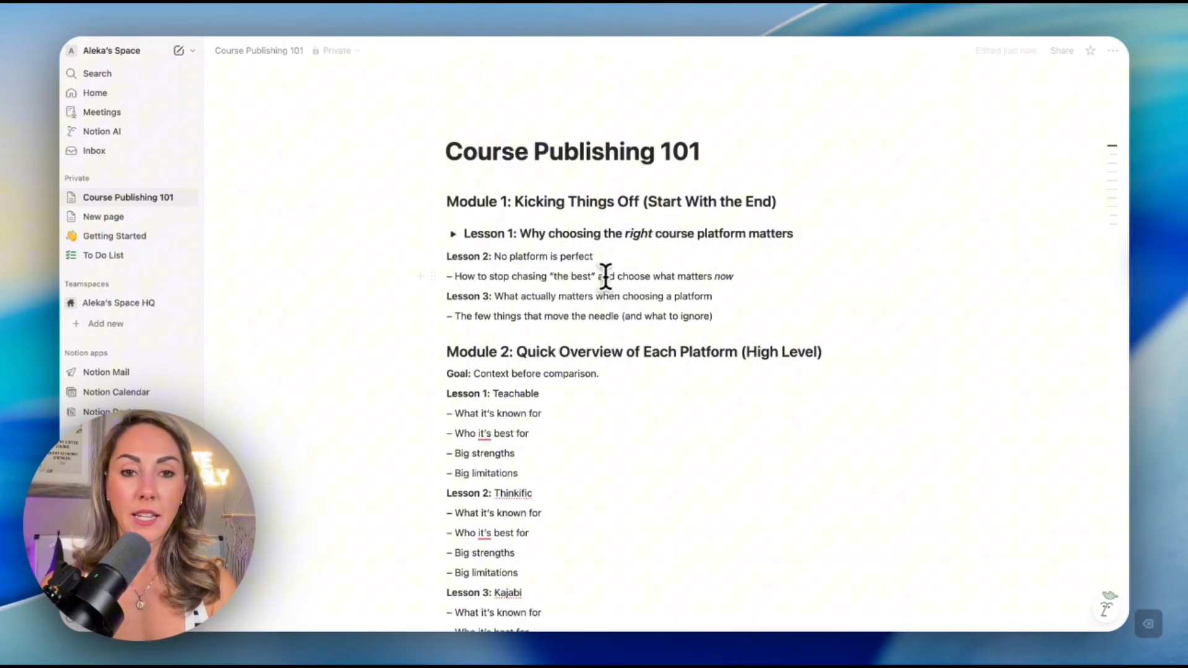
Turn the "Lesson 2: No platform is perfect" line under Module 1 into a Toggle heading 3
{"action": "left_click", "coordinate": [434, 256]}
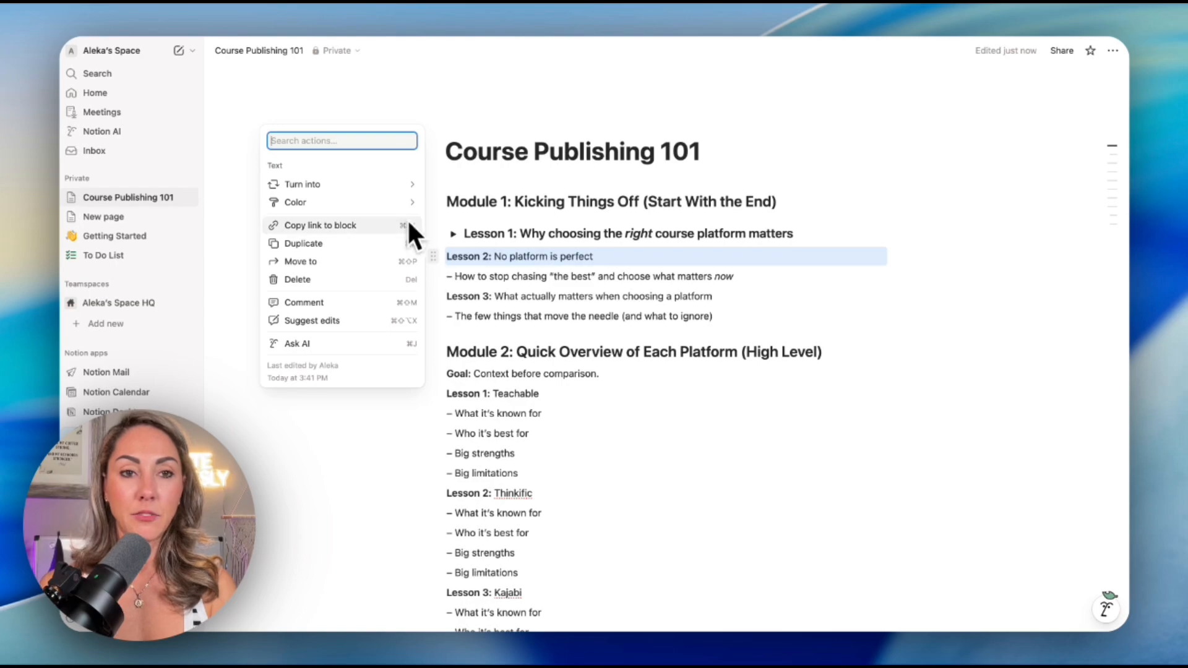
{"action": "mouse_move", "coordinate": [377, 180]}
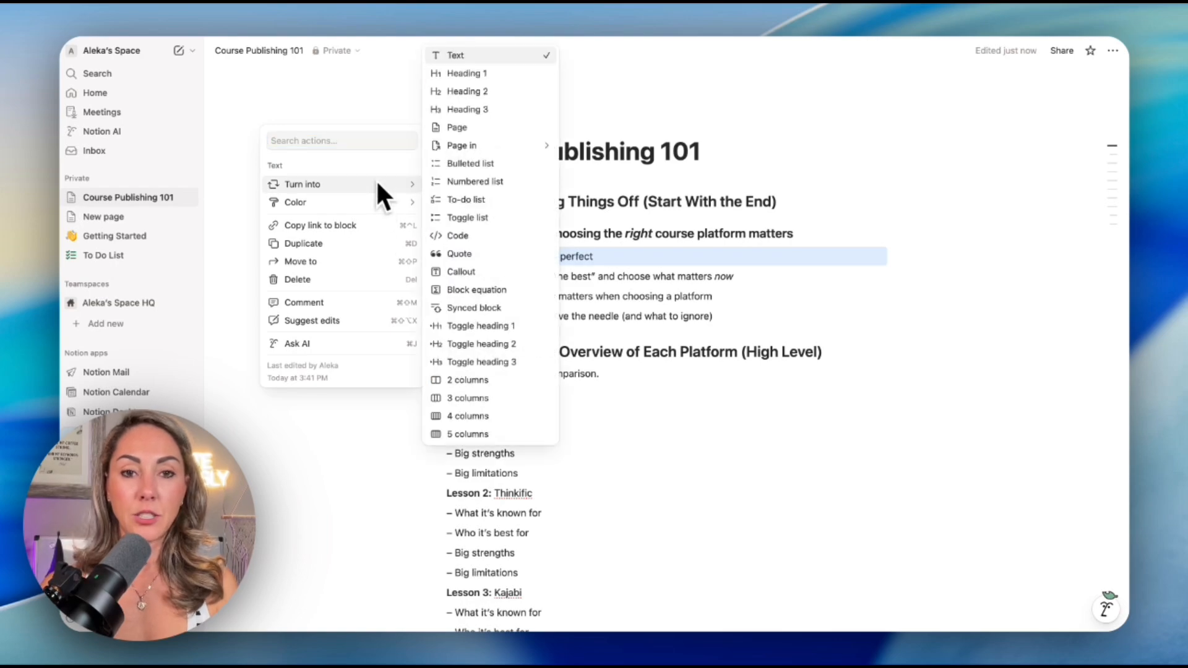
{"action": "left_click", "coordinate": [480, 362]}
{"action": "left_click", "coordinate": [476, 287]}
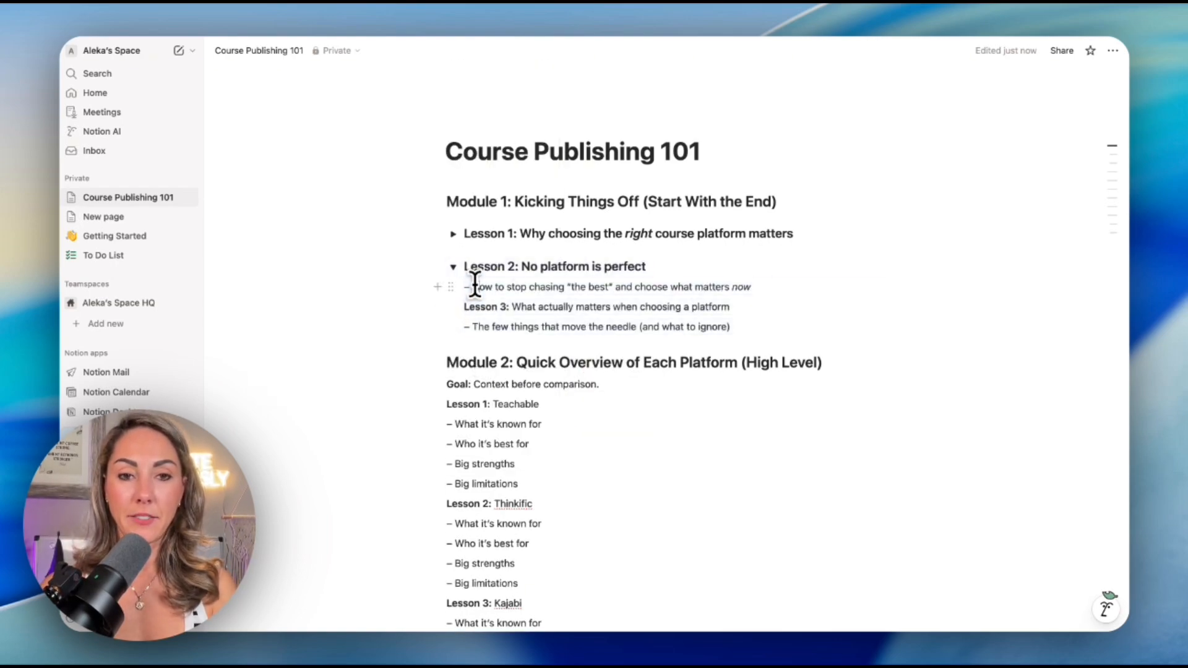
Delete the "How to stop chasing the best" line inside the Lesson 2 toggle
{"action": "left_click_drag", "start_coordinate": [461, 283], "coordinate": [666, 311]}
{"action": "left_click_drag", "start_coordinate": [740, 295], "coordinate": [761, 295]}
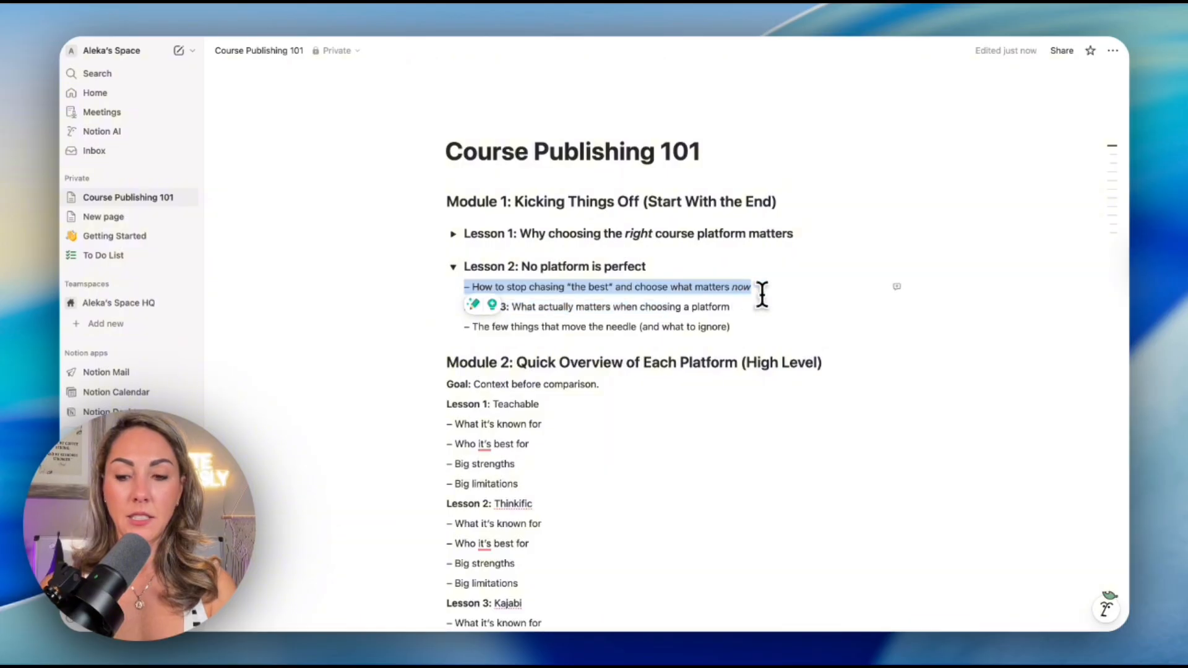
{"action": "key", "text": "BackSpace"}
{"action": "key", "text": "BackSpace"}
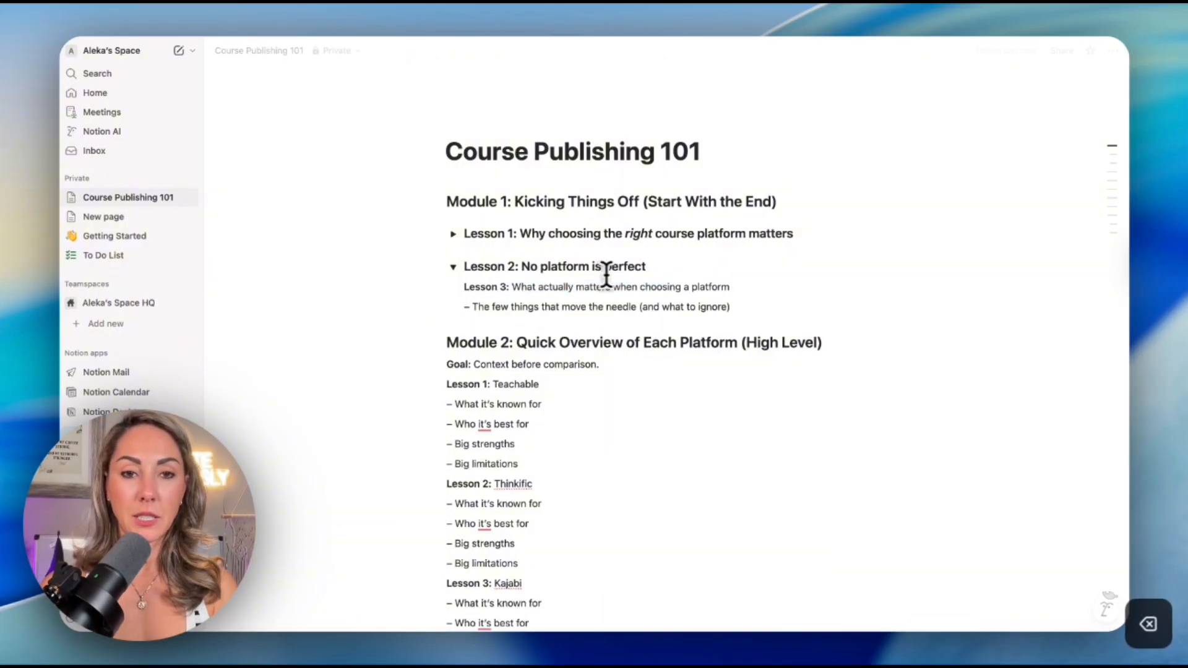
Collapse and reopen the Lesson 2 toggle, and remove the Lesson 3 line from inside it
{"action": "left_click", "coordinate": [453, 267]}
{"action": "left_click", "coordinate": [452, 267]}
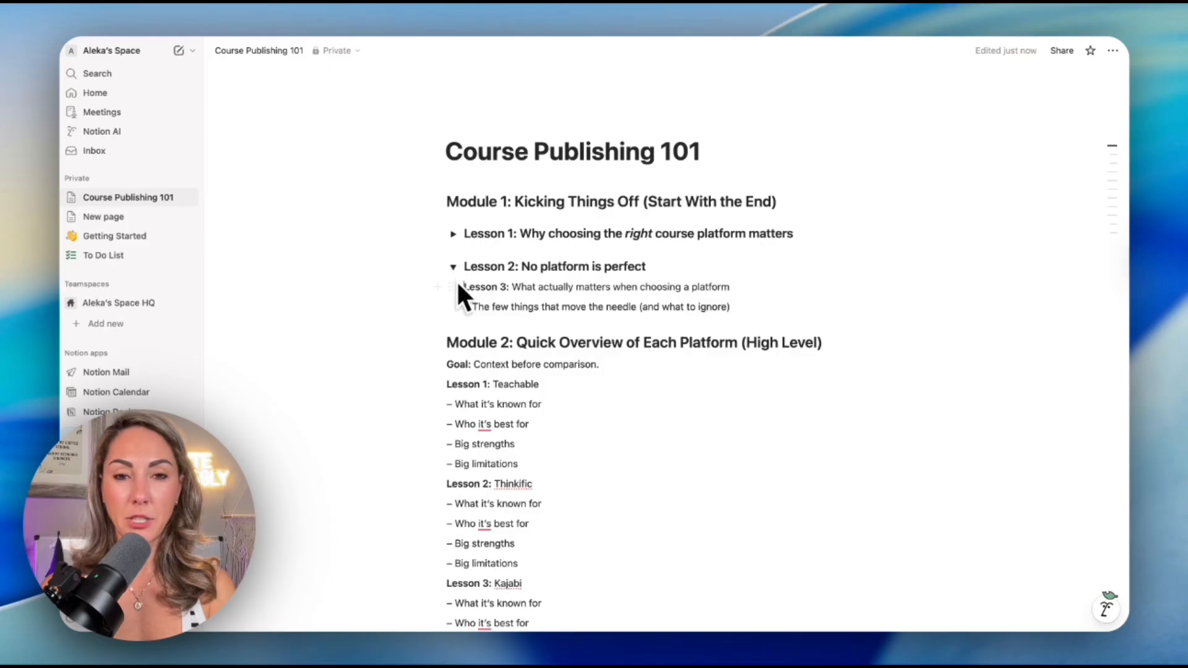
{"action": "left_click_drag", "start_coordinate": [453, 288], "coordinate": [387, 302]}
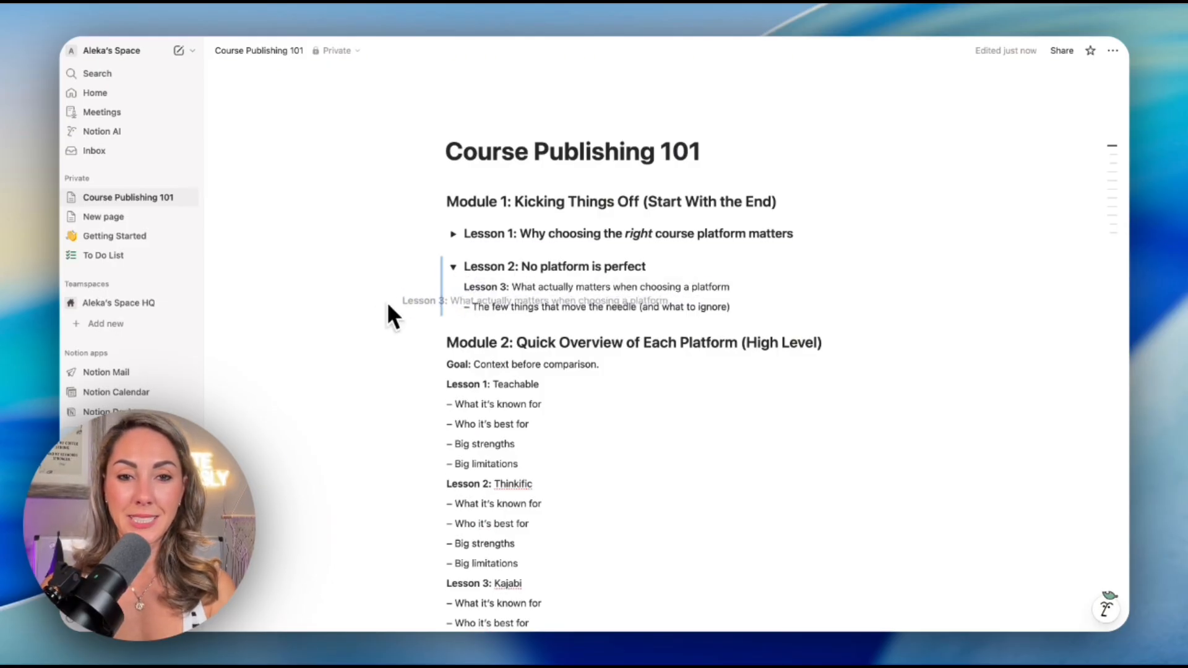
{"action": "key", "text": "super+z"}
Expand and collapse the Lesson 1 and Lesson 2 toggles to check how their contents show and hide
{"action": "left_click", "coordinate": [454, 271]}
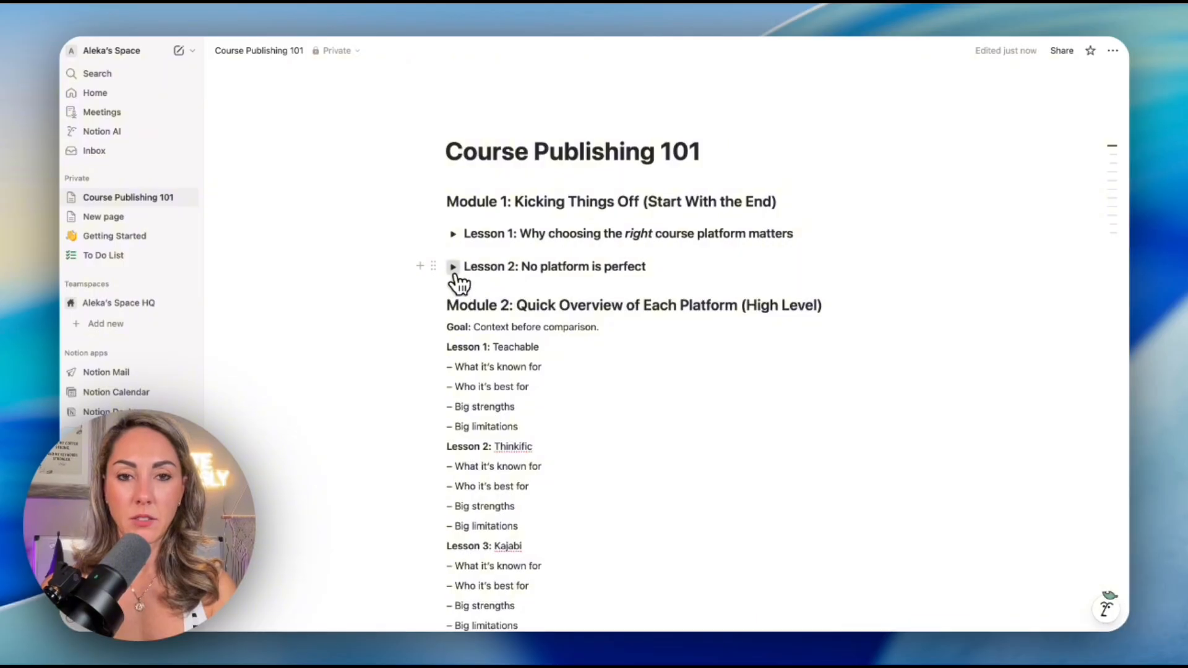
{"action": "left_click", "coordinate": [454, 271]}
{"action": "left_click", "coordinate": [454, 272]}
{"action": "left_click", "coordinate": [454, 272]}
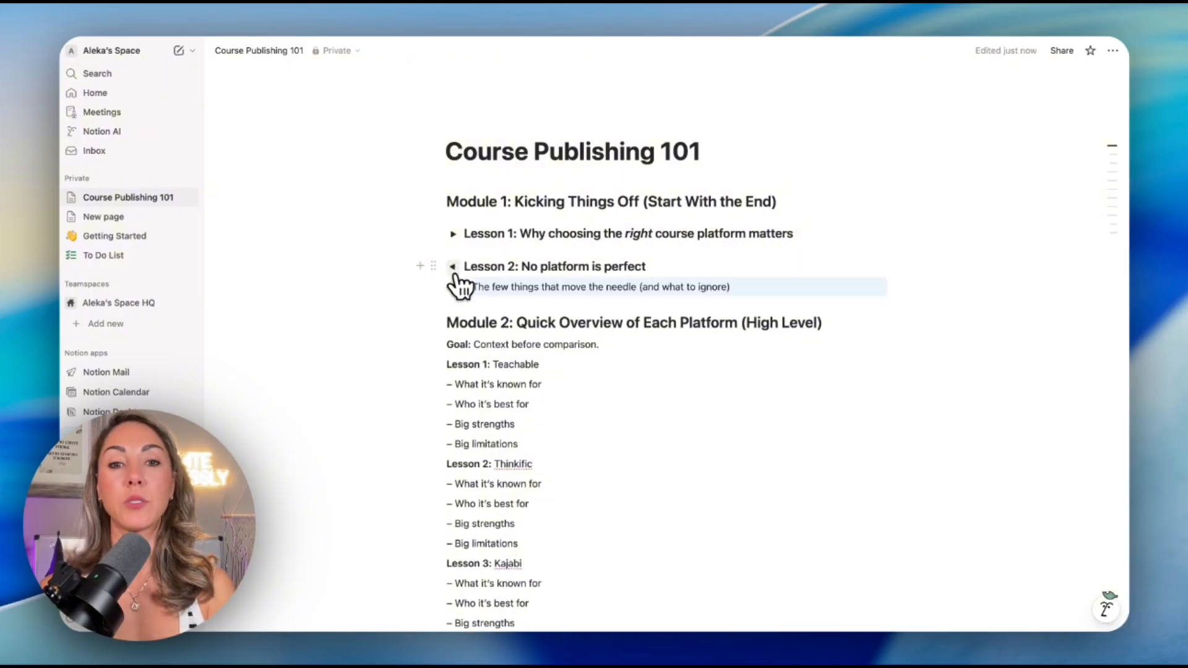
{"action": "left_click", "coordinate": [454, 272]}
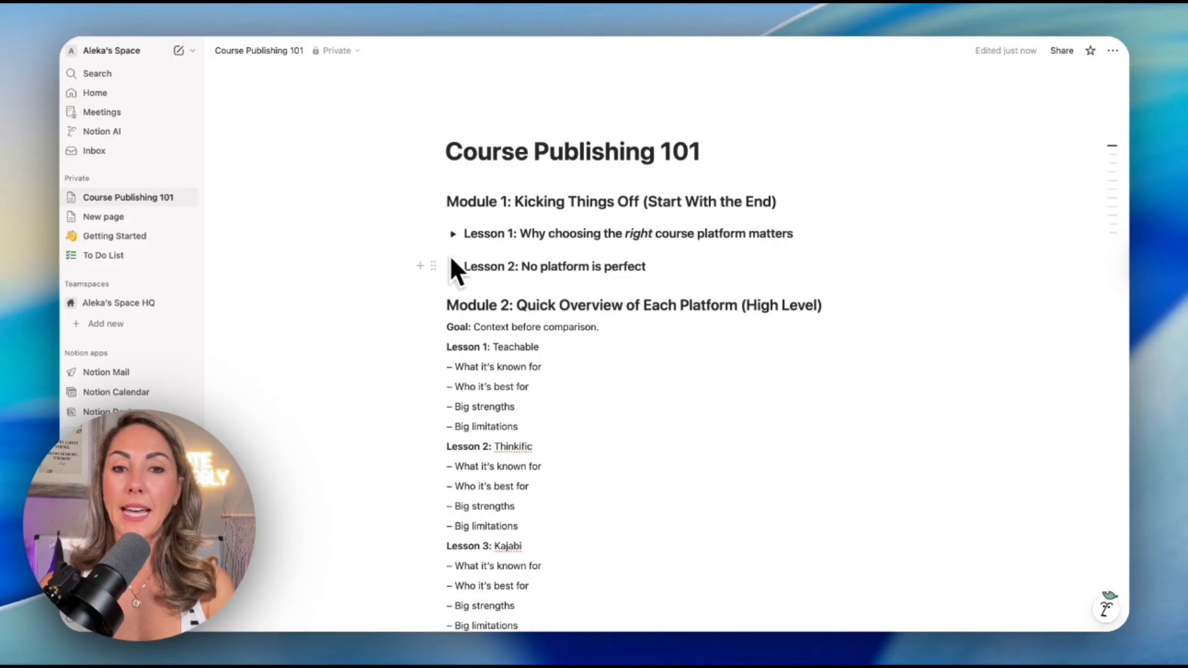
{"action": "left_click", "coordinate": [452, 235]}
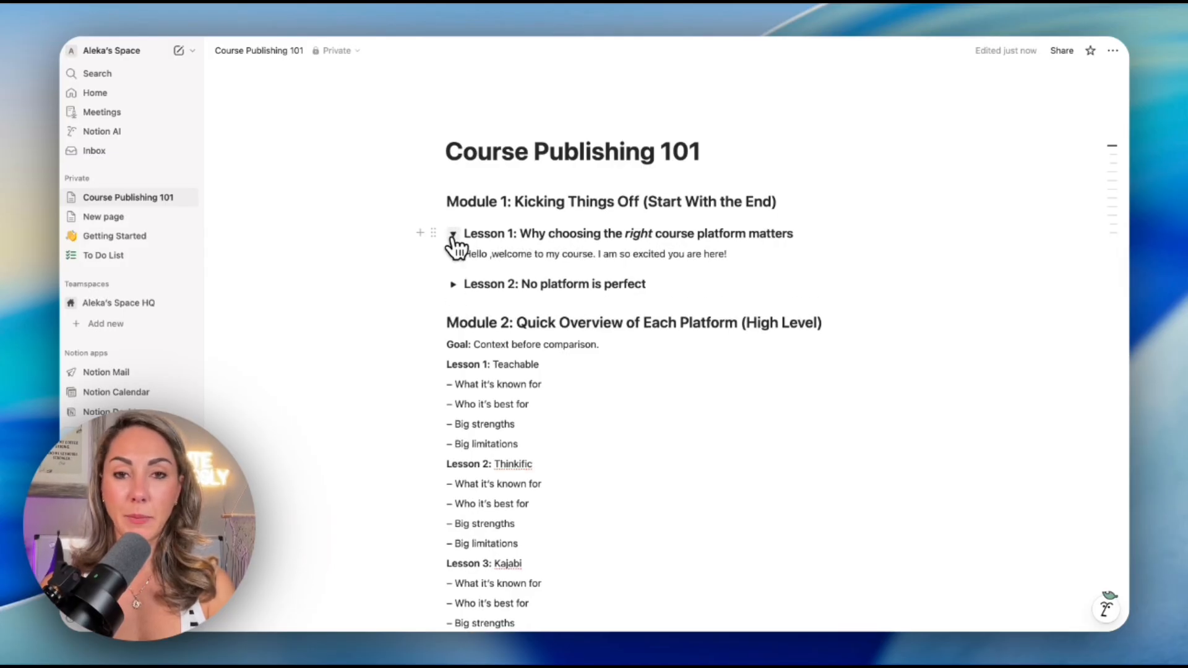
{"action": "left_click", "coordinate": [453, 234]}
{"action": "left_click", "coordinate": [453, 268]}
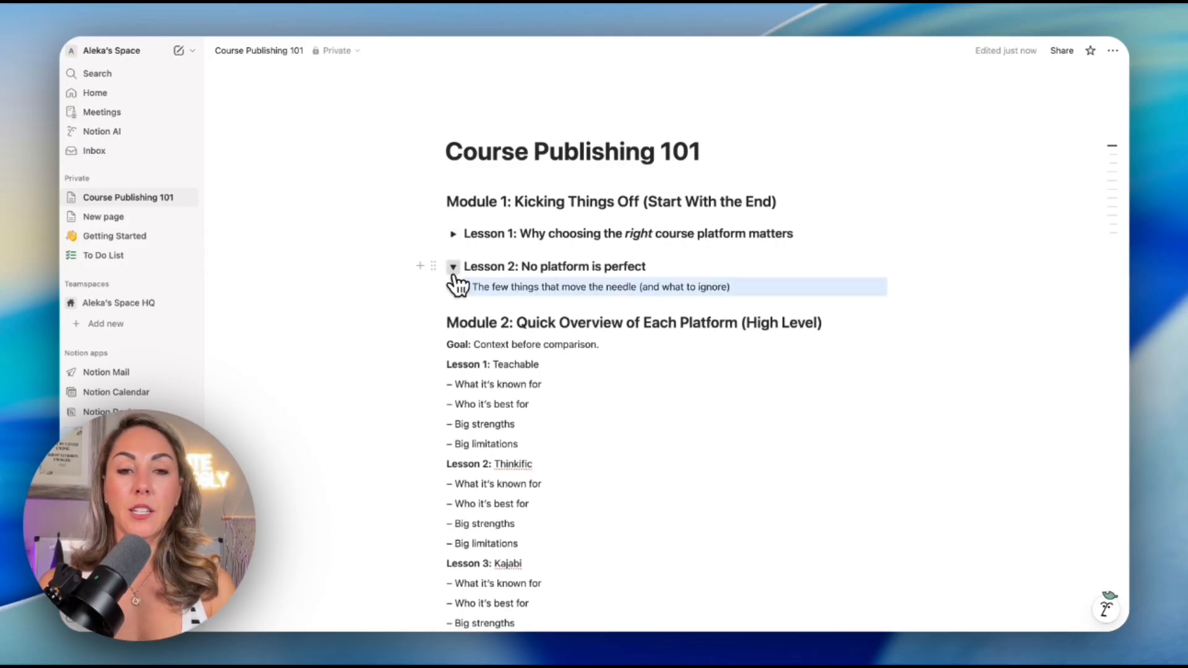
{"action": "left_click", "coordinate": [454, 267]}
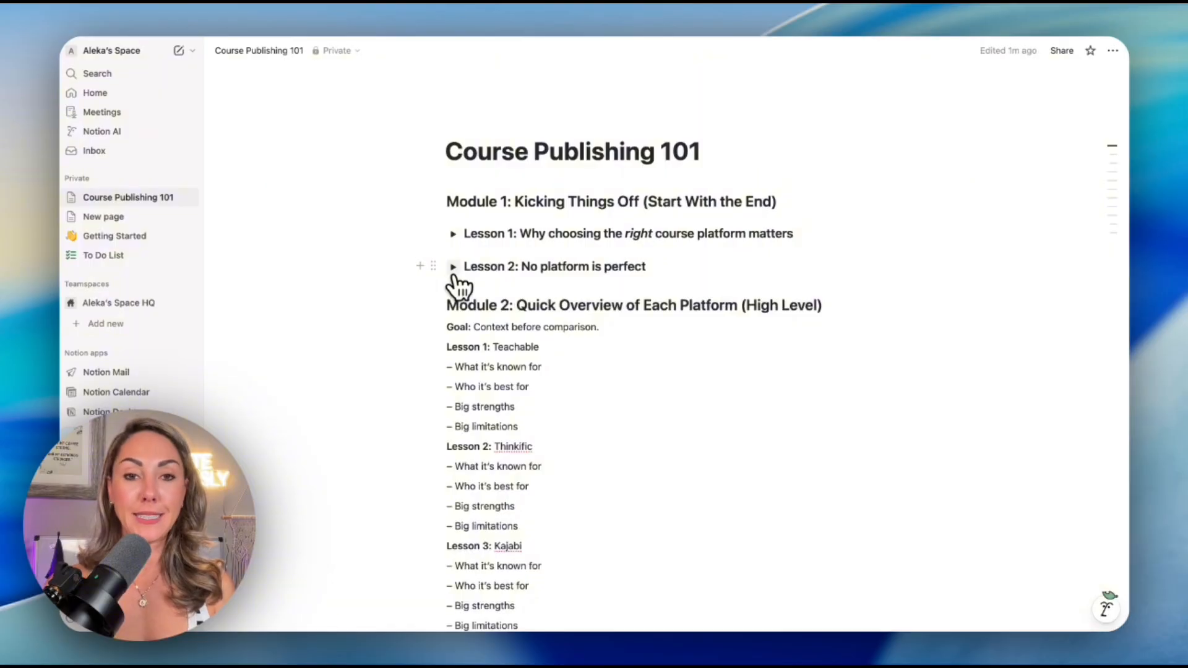
Replace the "The few things that move the needle" line inside the Lesson 2 toggle with an empty numbered list
{"action": "left_click", "coordinate": [453, 270]}
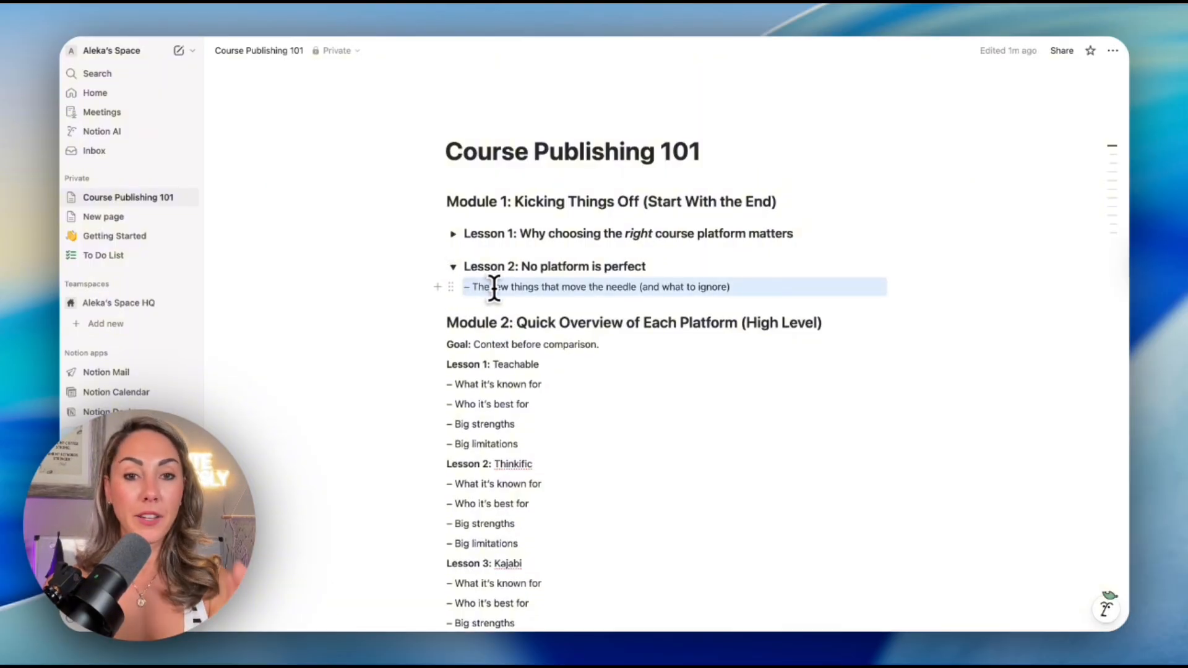
{"action": "left_click_drag", "start_coordinate": [742, 287], "coordinate": [464, 284]}
{"action": "key", "text": "BackSpace"}
{"action": "left_click", "coordinate": [443, 287]}
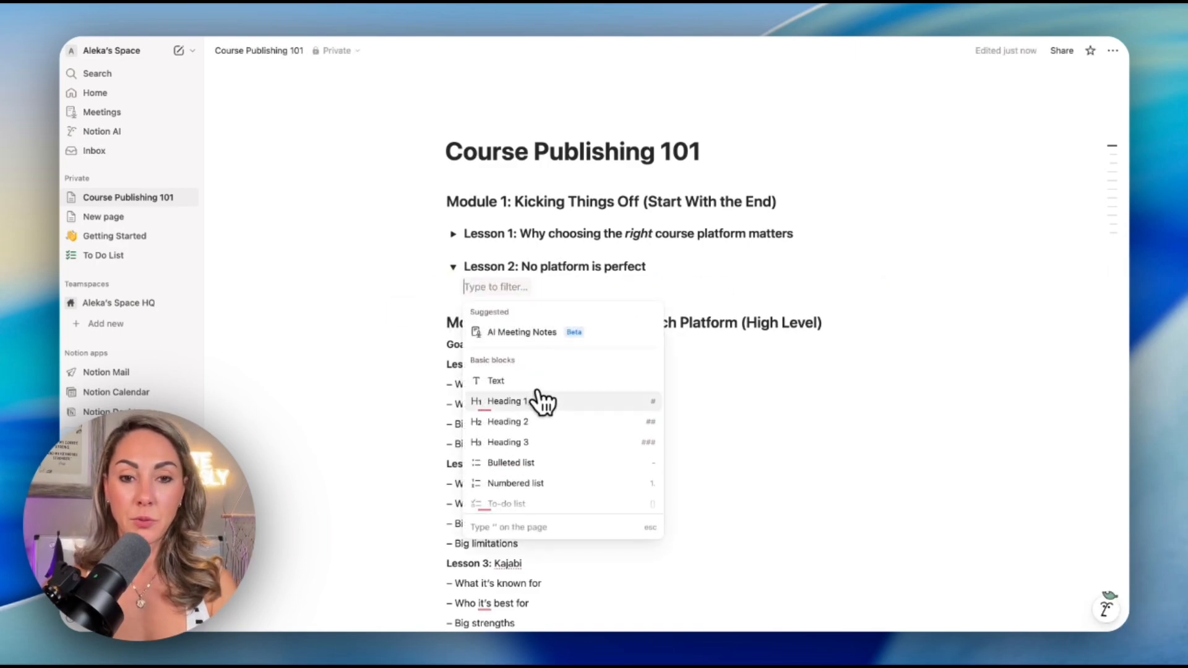
{"action": "left_click", "coordinate": [529, 492]}
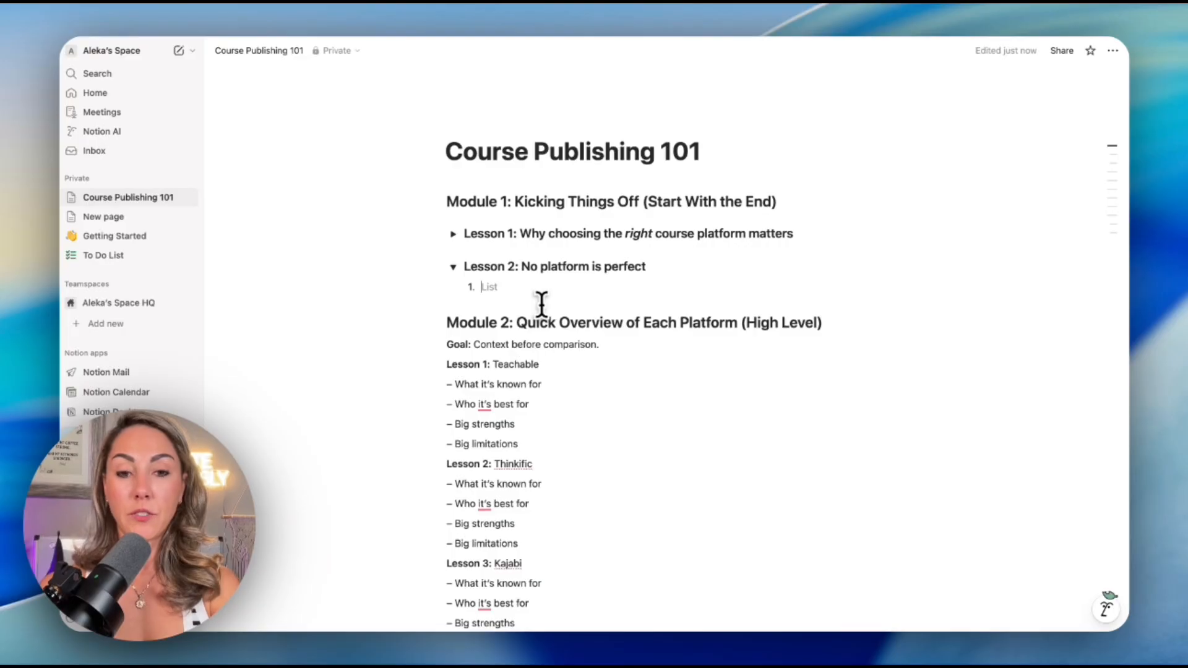
Enter "MAIN TOPIC" as the first numbered item in the Lesson 2 toggle, and start another item below it
{"action": "type", "text": "MAIN TO"}
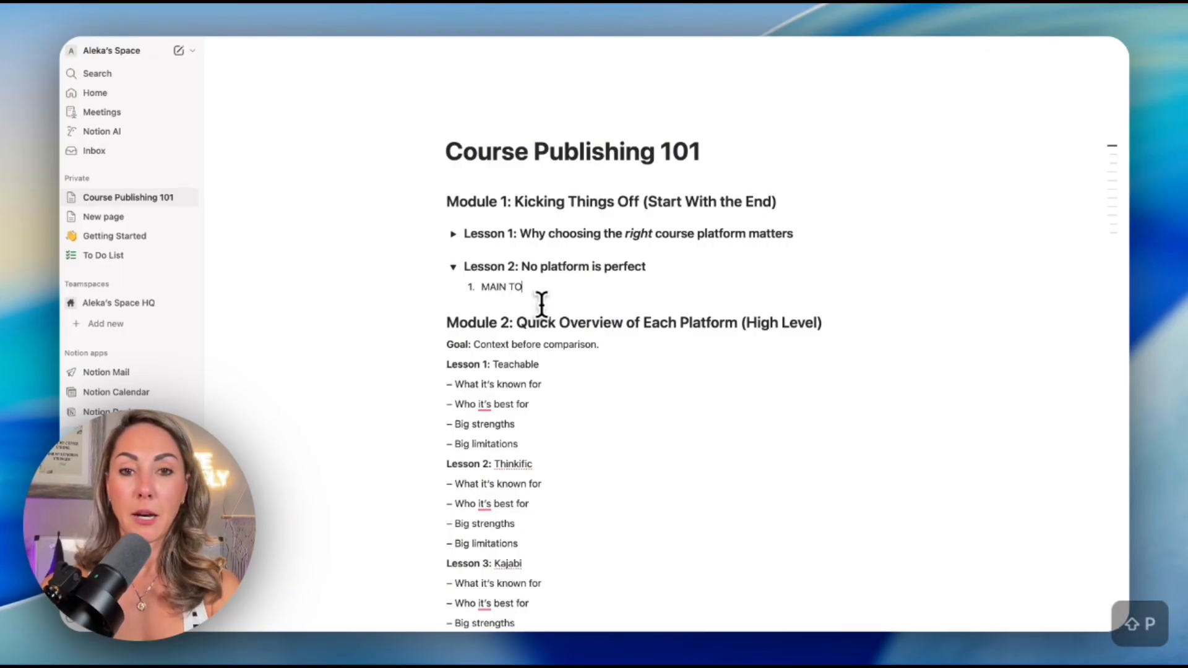
{"action": "type", "text": "PIC"}
{"action": "key", "text": "BackSpace"}
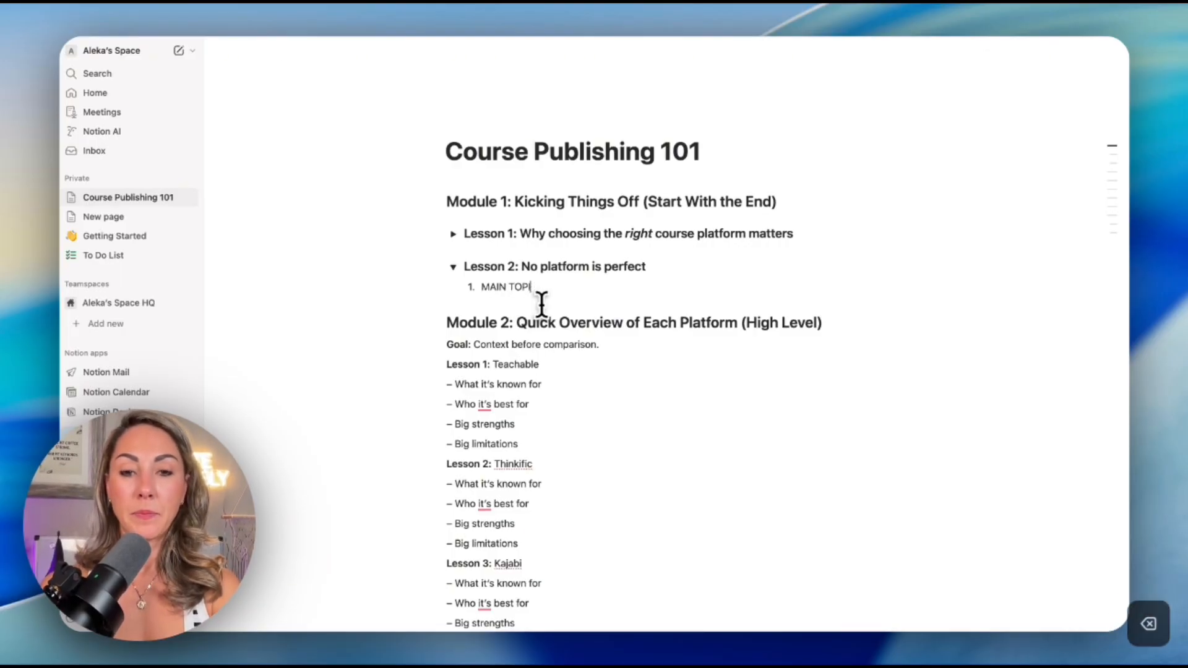
{"action": "type", "text": "C"}
{"action": "key", "text": "Return"}
Nest the sub-items "Subtopic one", "Subtopic two" and "Subtopic three" under MAIN TOPIC
{"action": "key", "text": "Tab"}
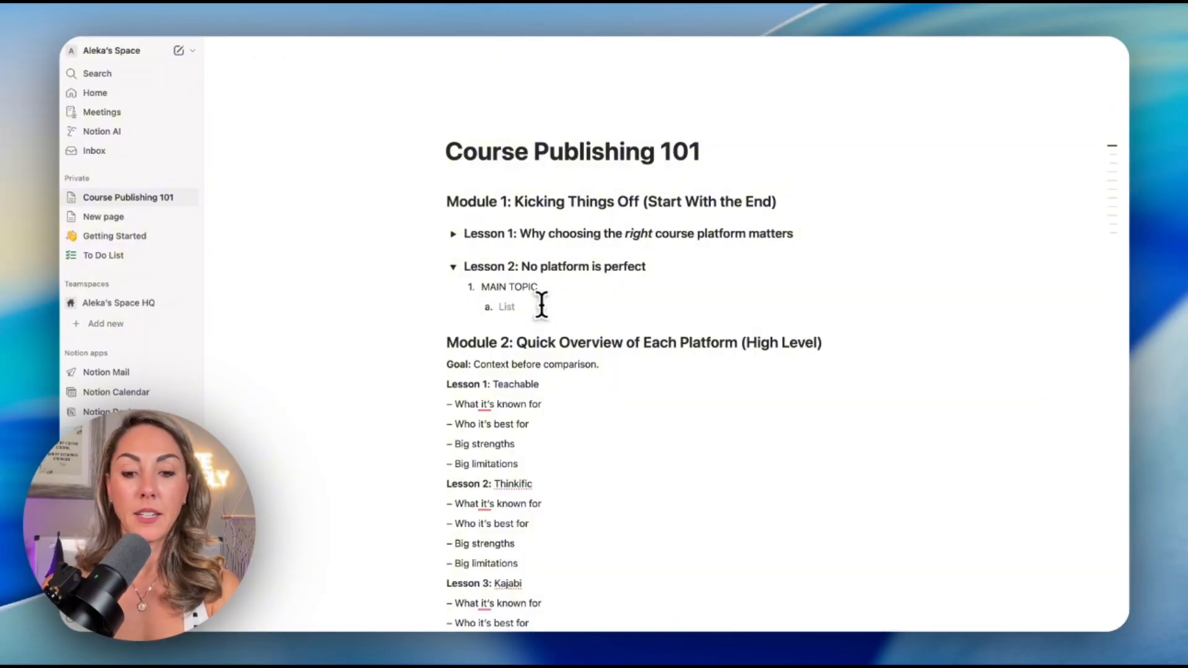
{"action": "type", "text": "Su"}
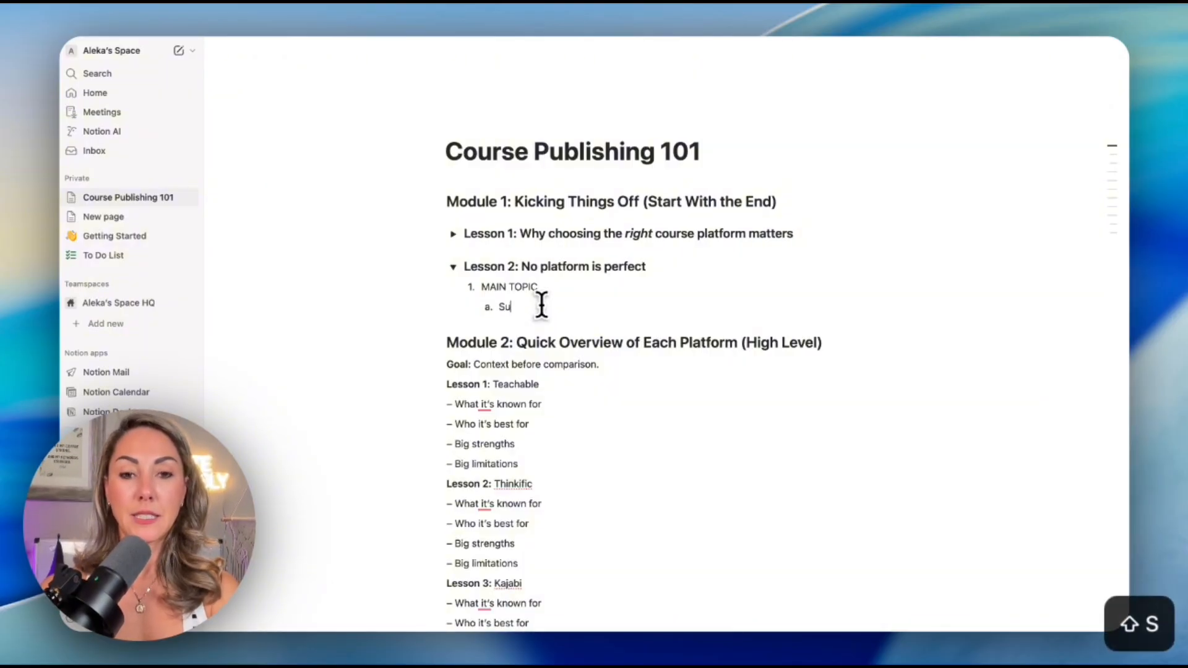
{"action": "type", "text": "btopic one"}
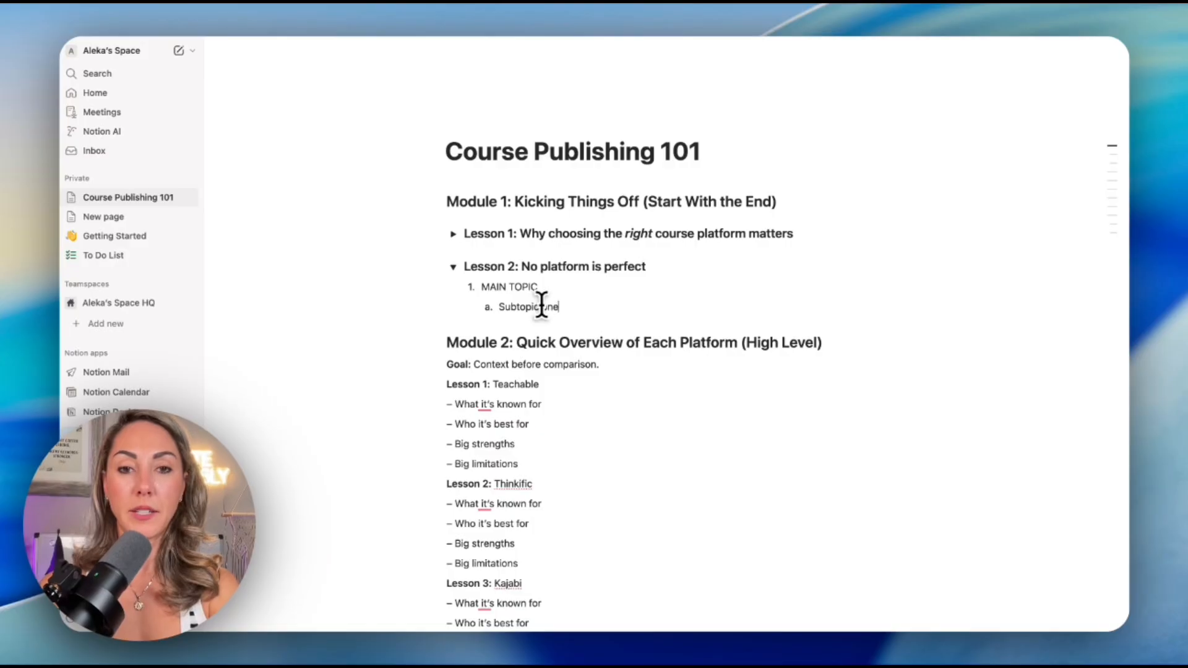
{"action": "key", "text": "Return"}
{"action": "type", "text": "Subtopic two"}
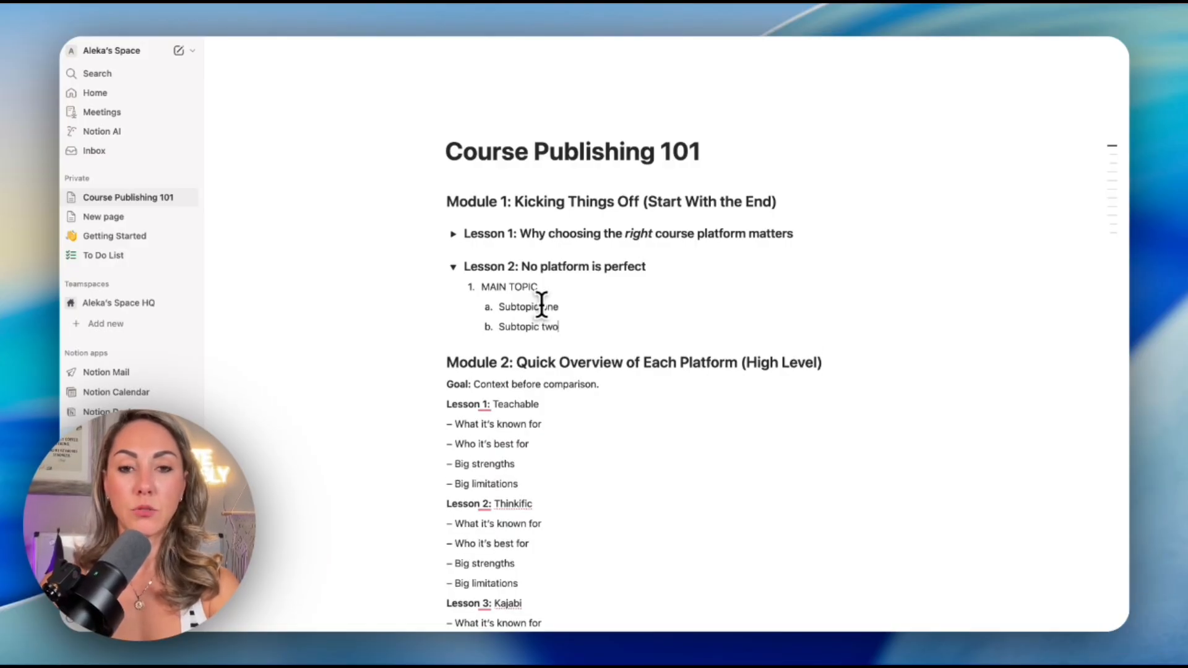
{"action": "key", "text": "Return"}
{"action": "type", "text": "Subtop"}
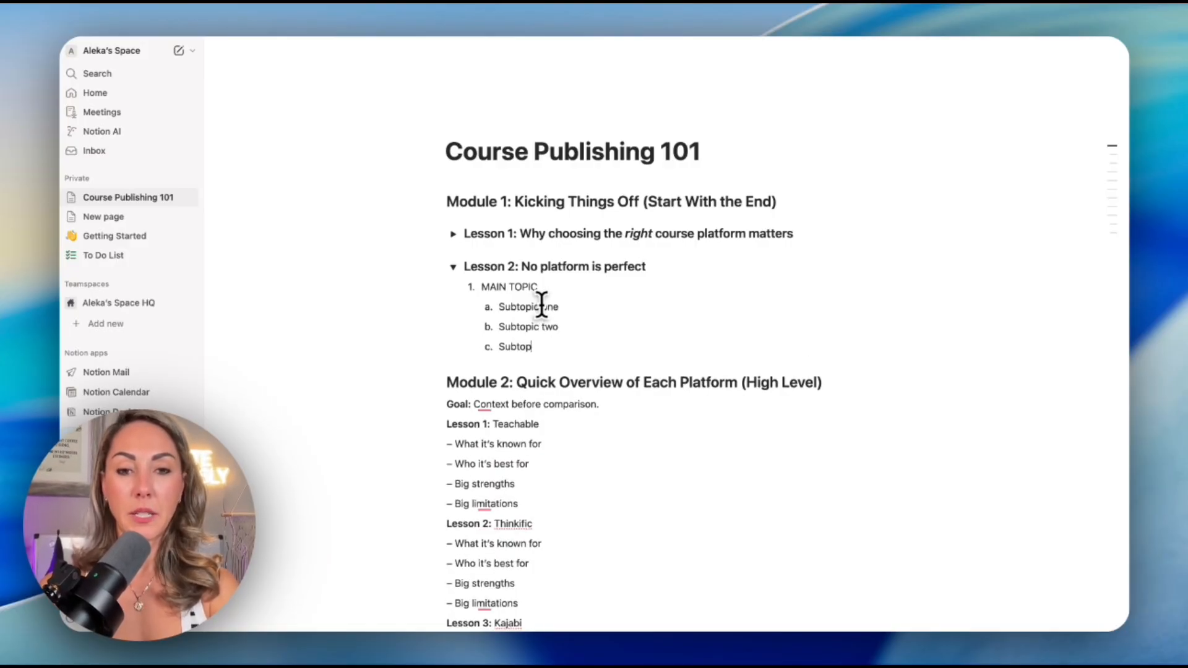
{"action": "type", "text": "ic three"}
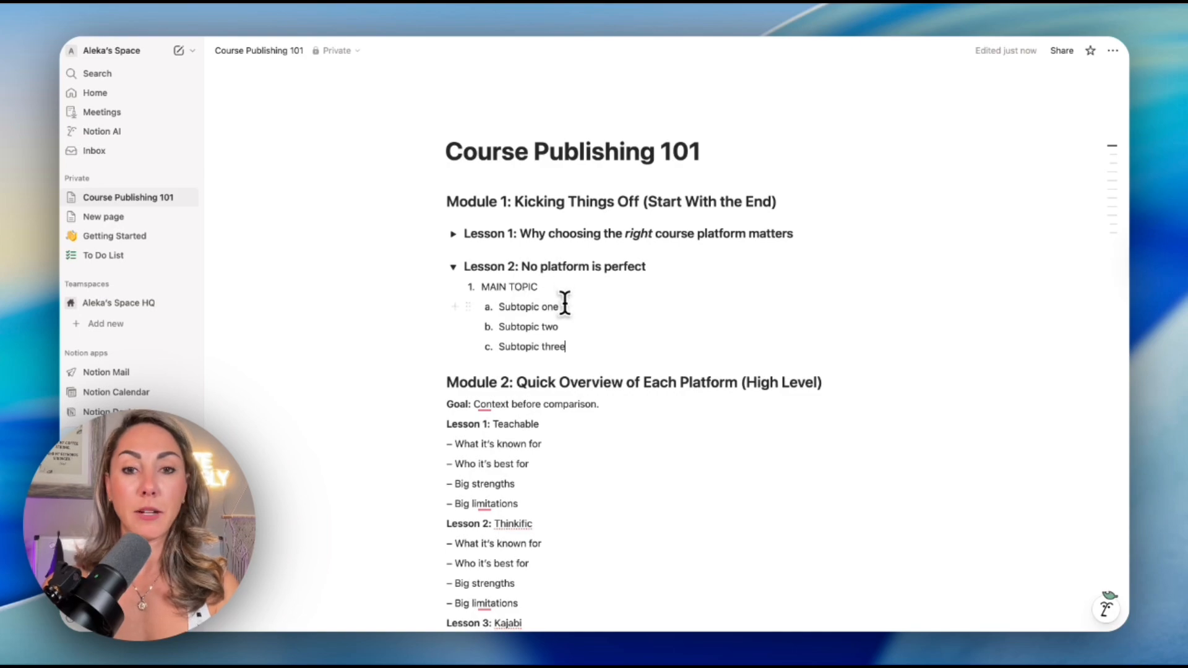
{"action": "left_click", "coordinate": [454, 307]}
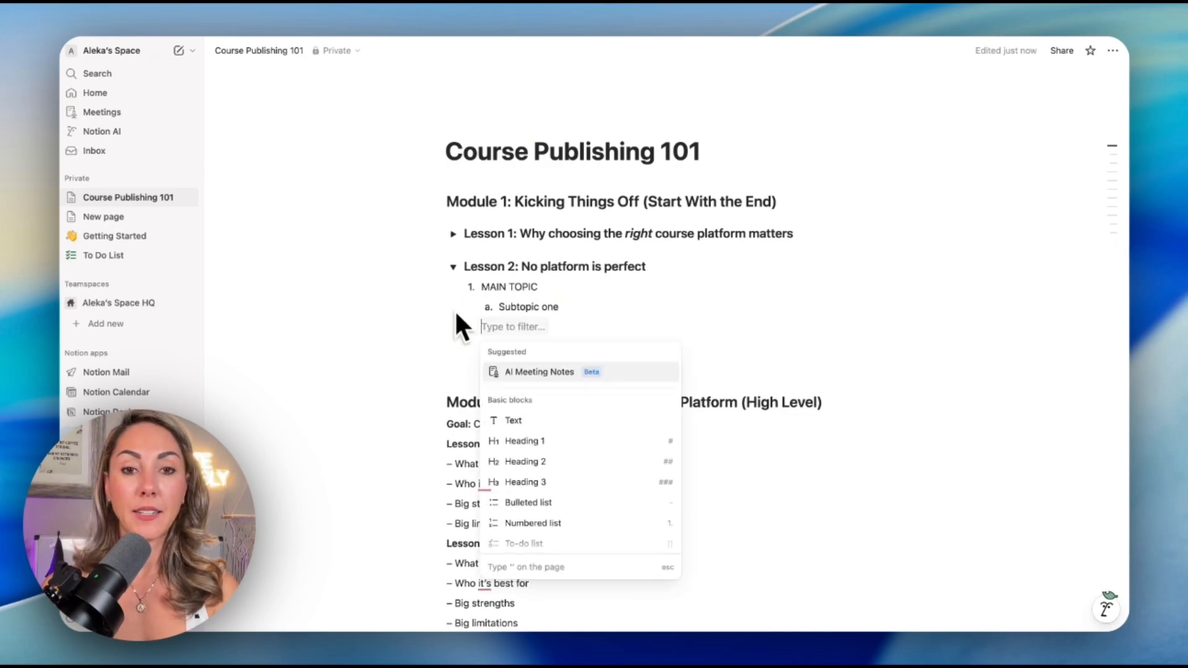
{"action": "scroll", "coordinate": [578, 479], "scroll_direction": "down", "scroll_amount": 2}
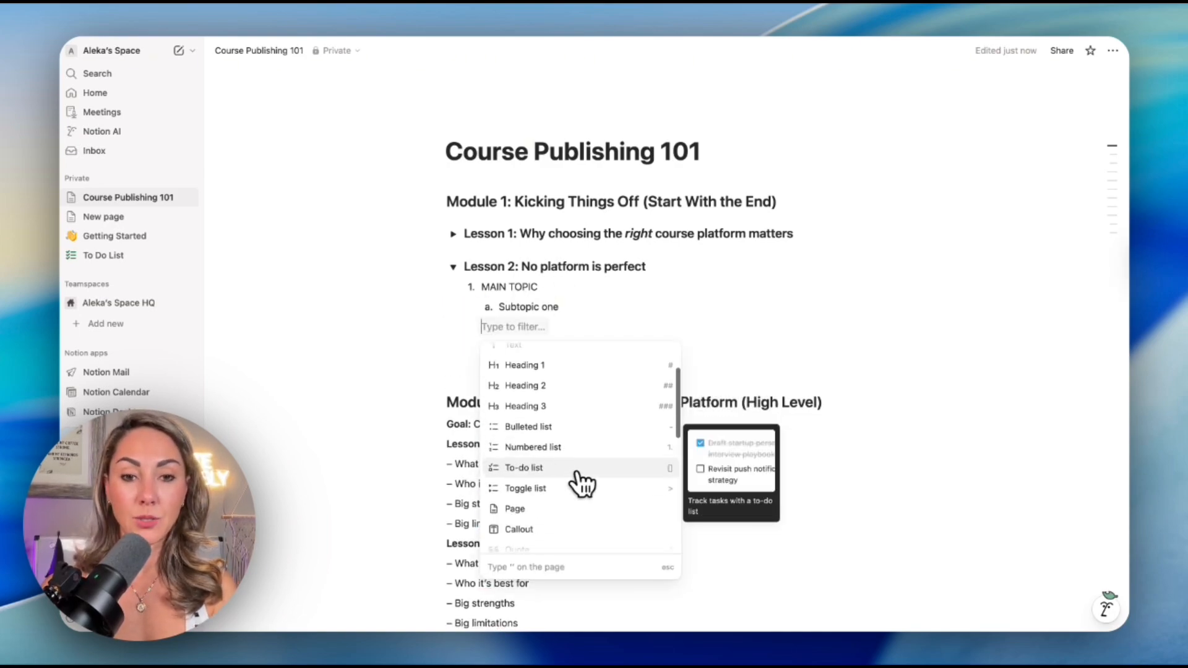
{"action": "left_click", "coordinate": [585, 478]}
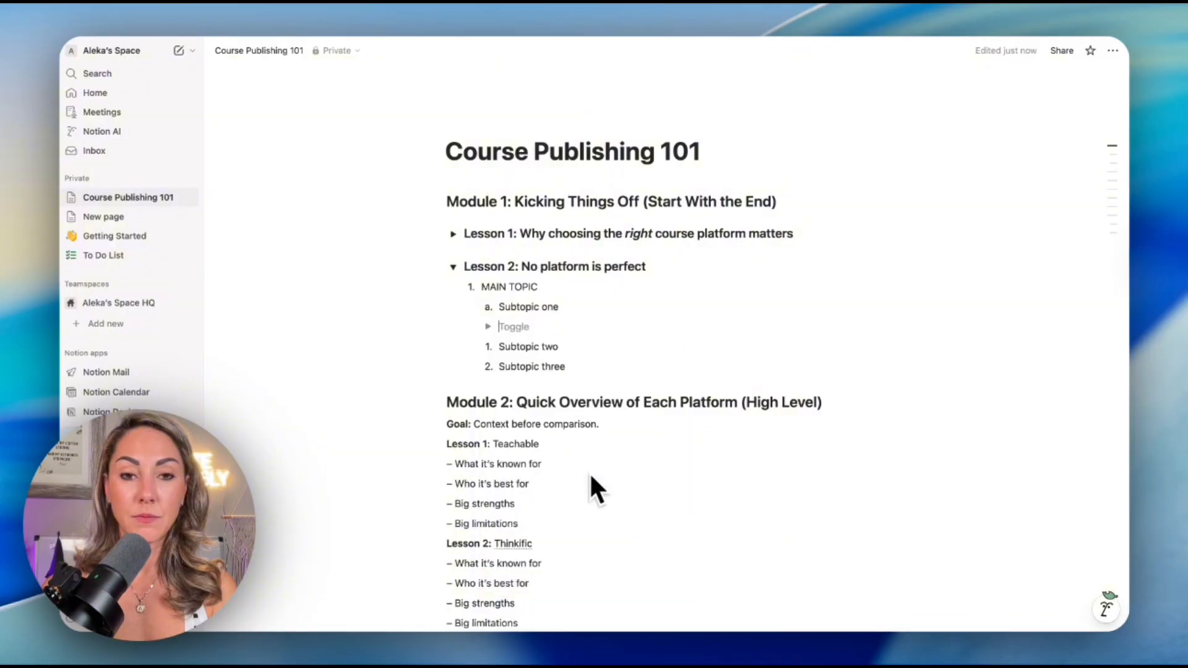
{"action": "left_click", "coordinate": [490, 328]}
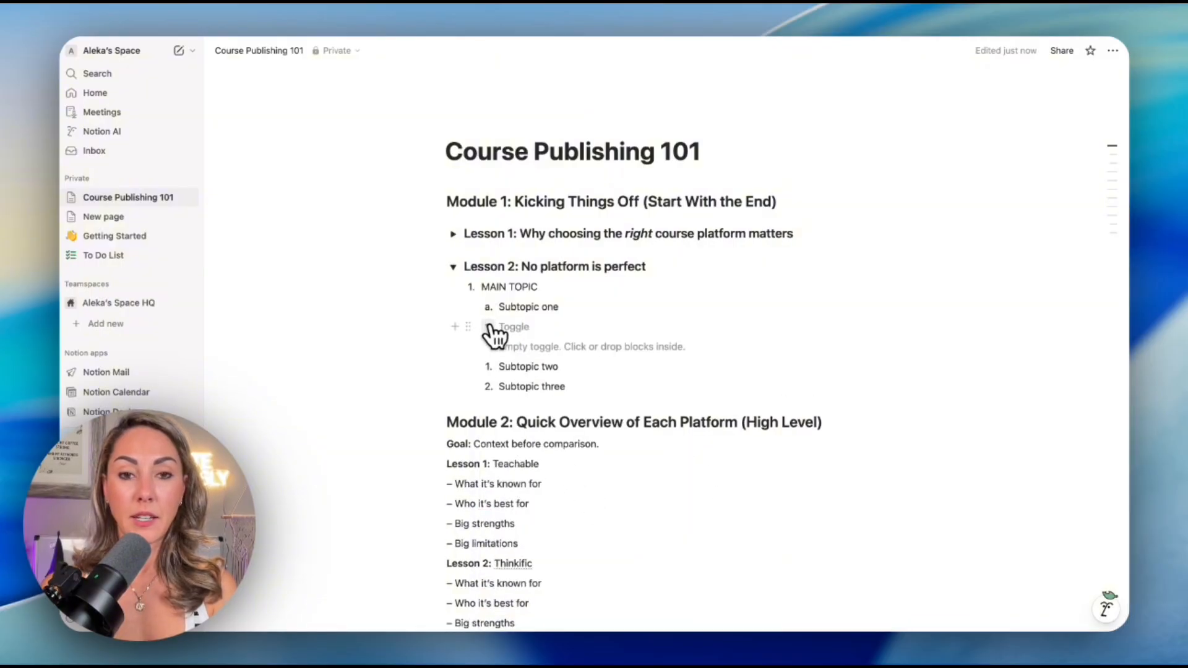
{"action": "left_click", "coordinate": [489, 326]}
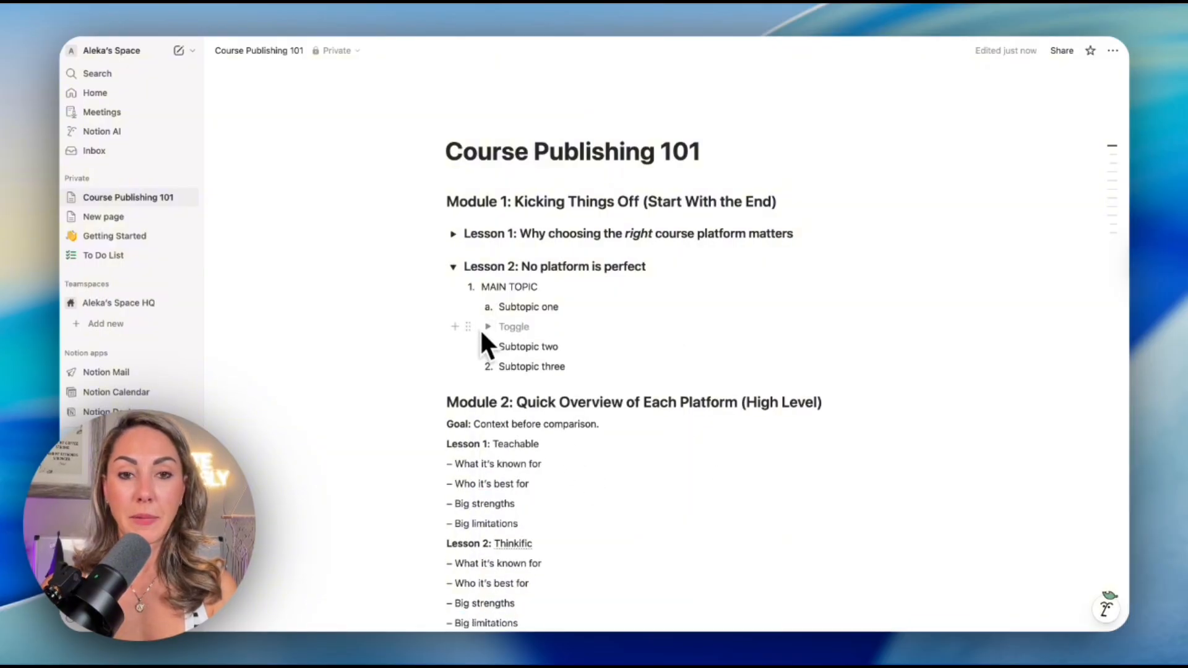
{"action": "key", "text": "BackSpace"}
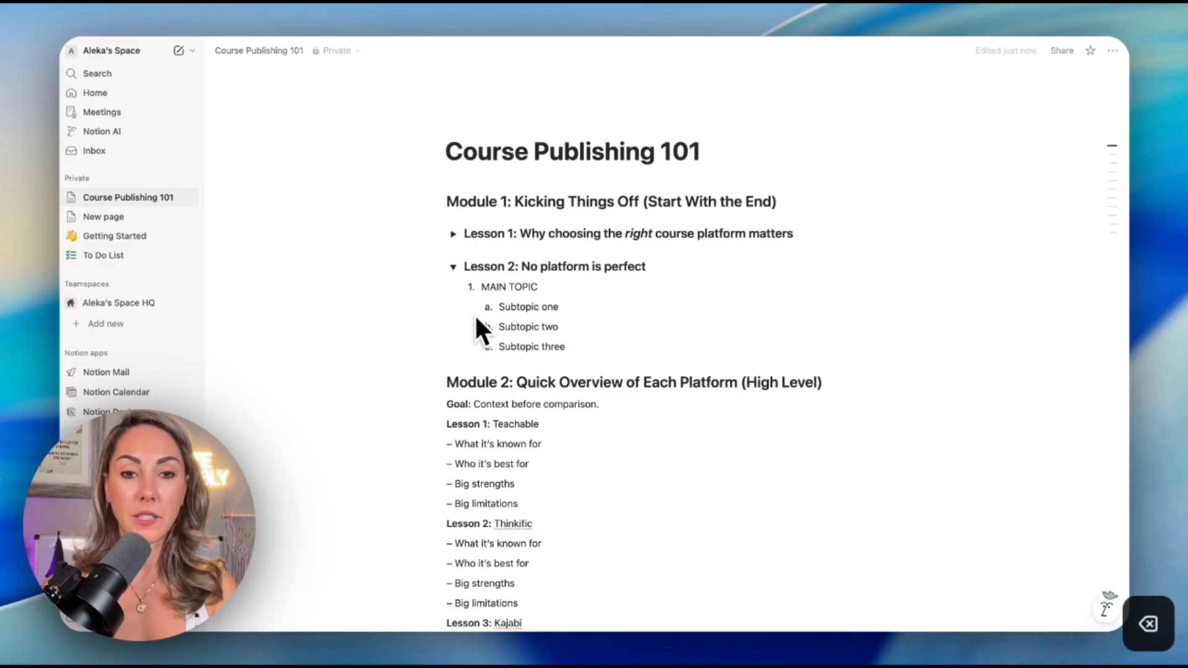
Turn the Subtopic one list item under MAIN TOPIC into a toggle list and test folding it
{"action": "left_click", "coordinate": [466, 307]}
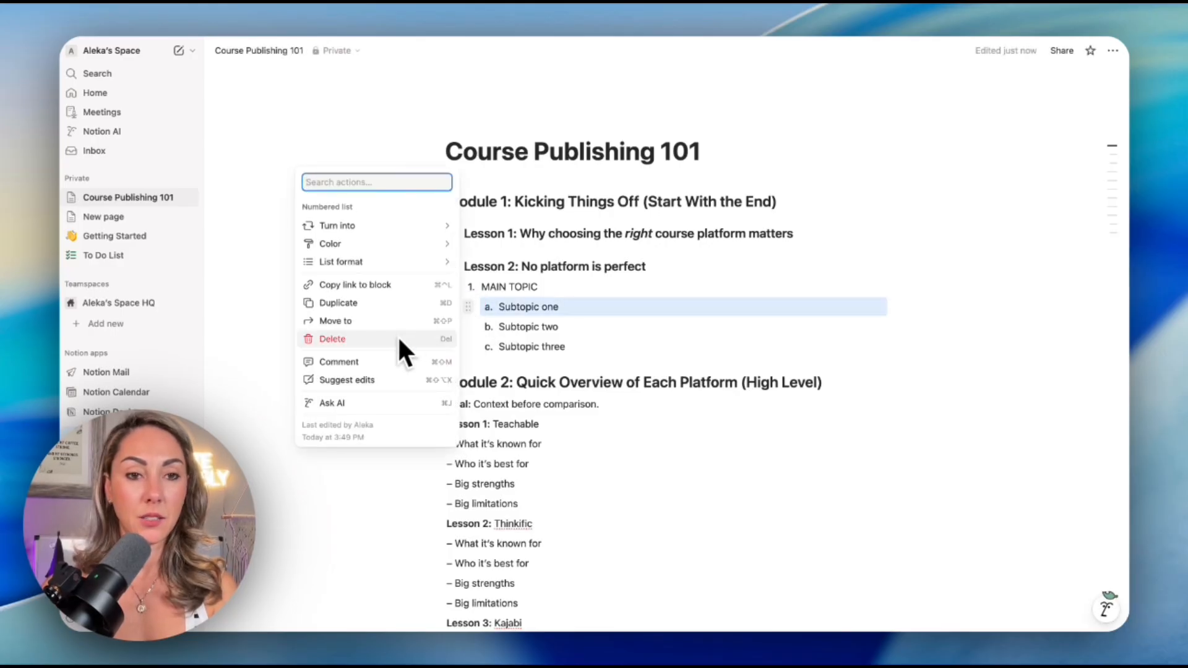
{"action": "mouse_move", "coordinate": [406, 221]}
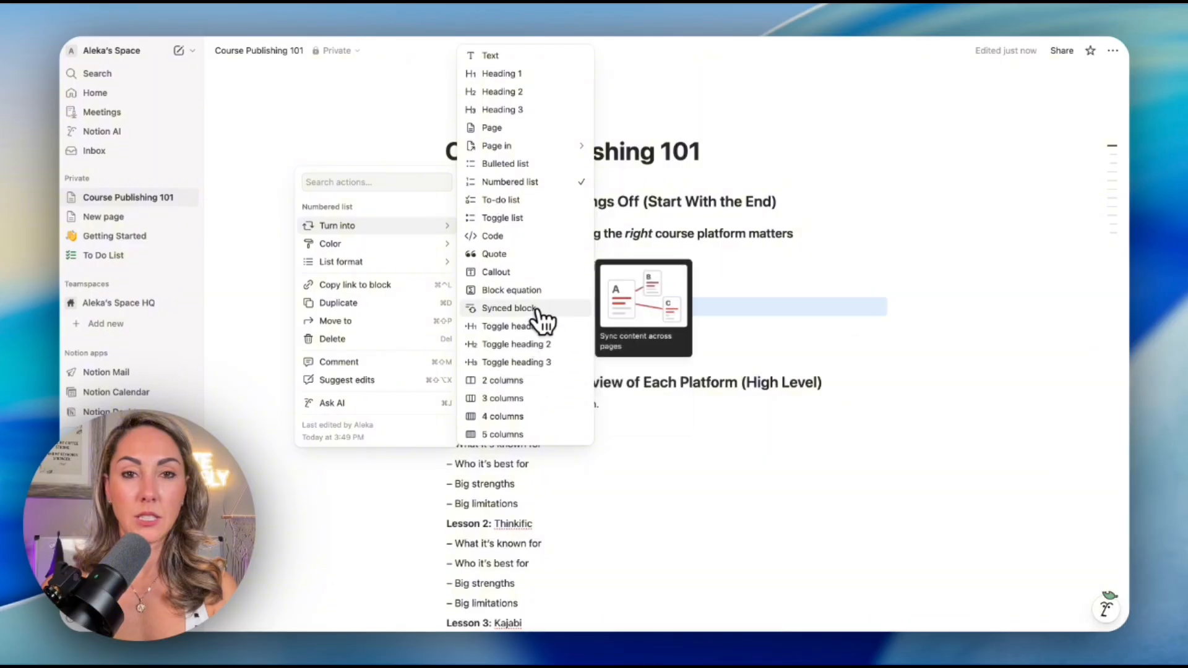
{"action": "left_click", "coordinate": [532, 221]}
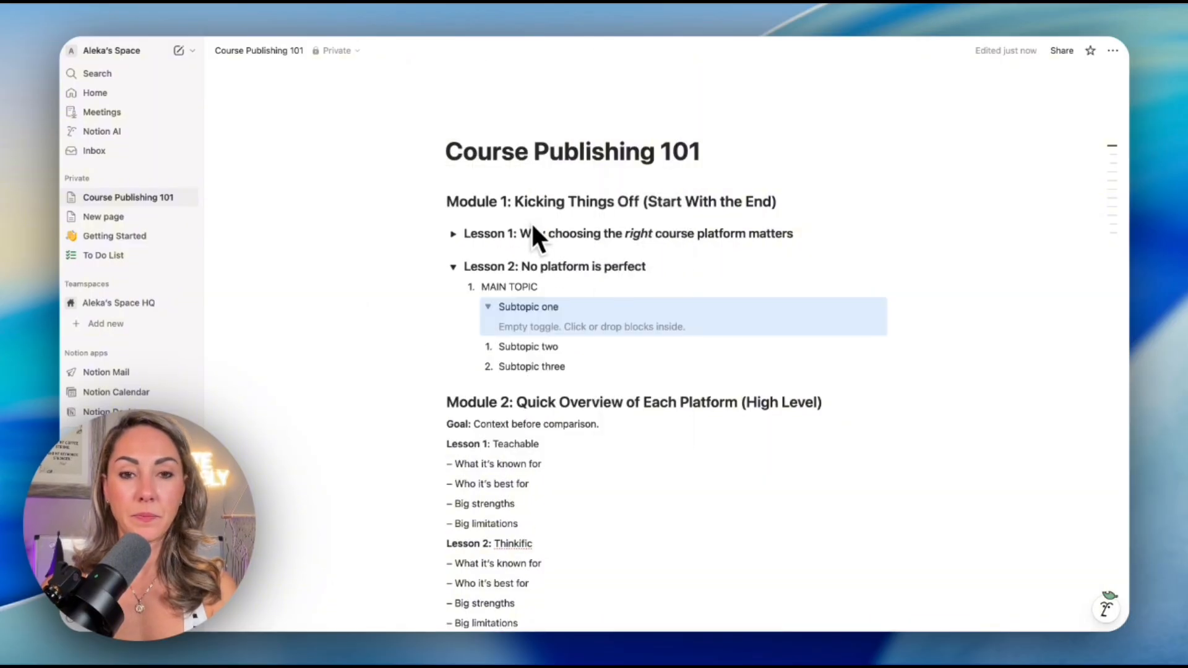
{"action": "left_click", "coordinate": [488, 307]}
{"action": "left_click", "coordinate": [488, 306]}
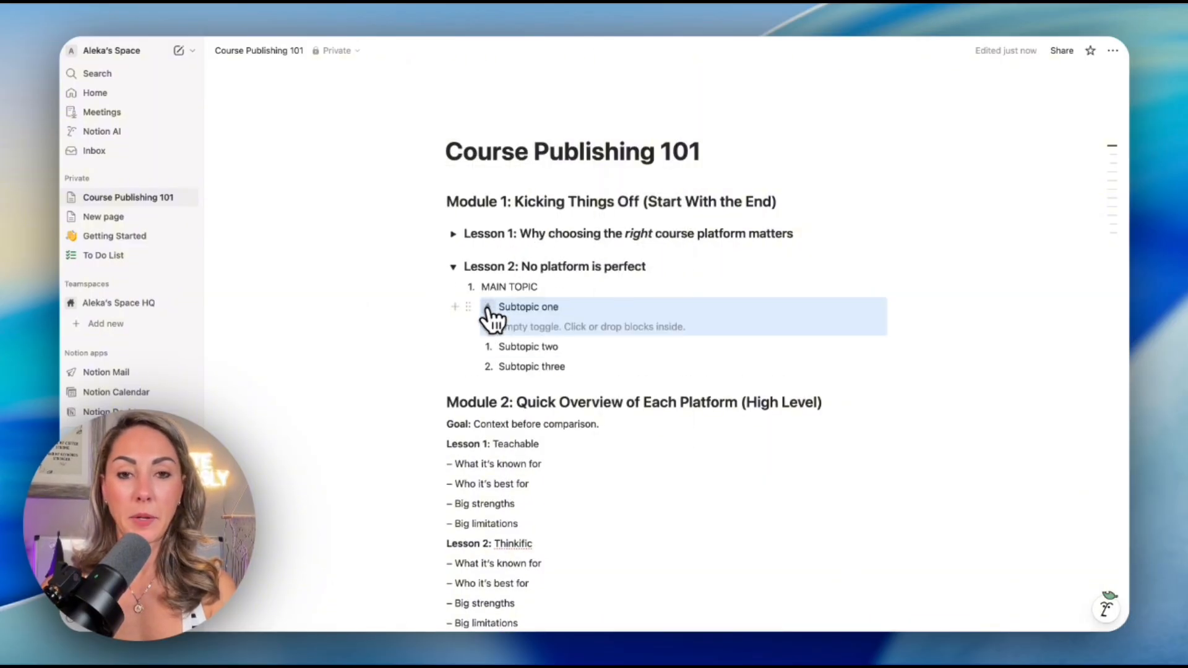
Enter "supporting evidence" as the first line inside the Subtopic one toggle
{"action": "left_click", "coordinate": [526, 327]}
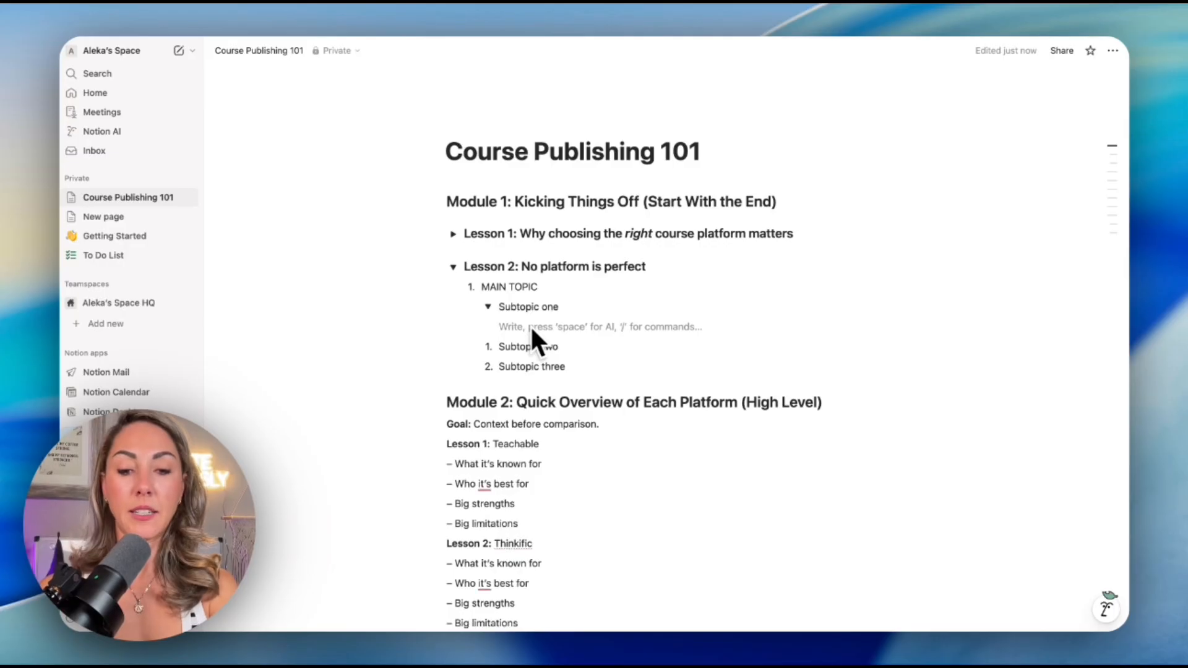
{"action": "type", "text": "T"}
{"action": "key", "text": "BackSpace"}
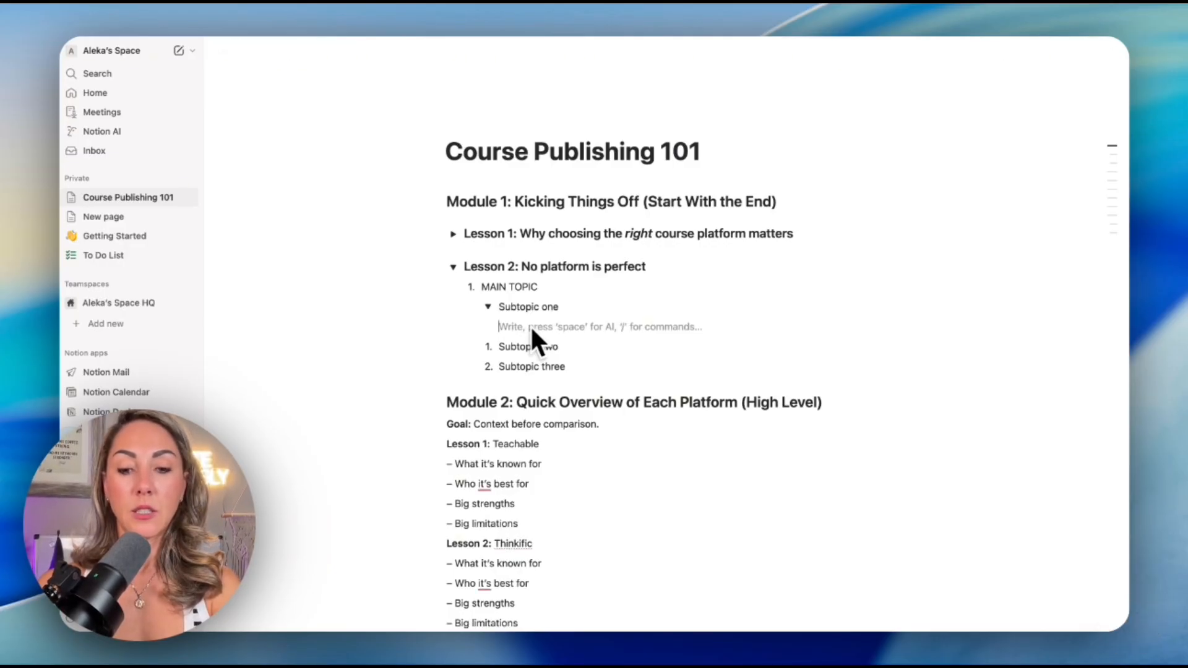
{"action": "type", "text": "s"}
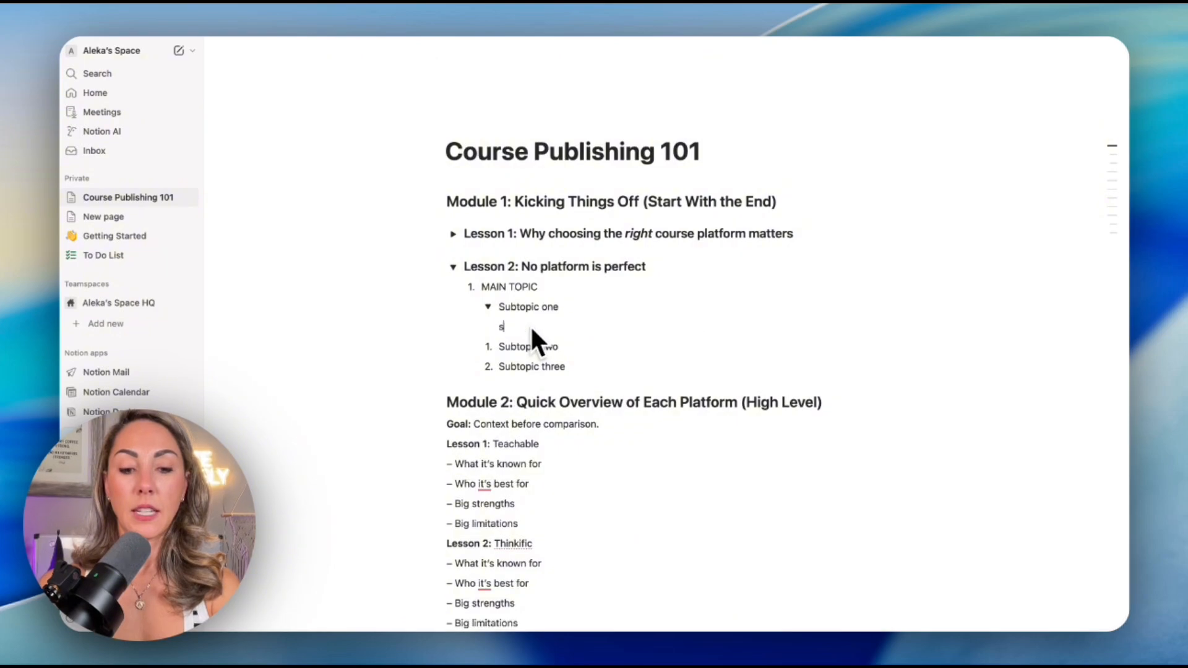
{"action": "type", "text": "e"}
{"action": "key", "text": "BackSpace"}
{"action": "type", "text": "vic"}
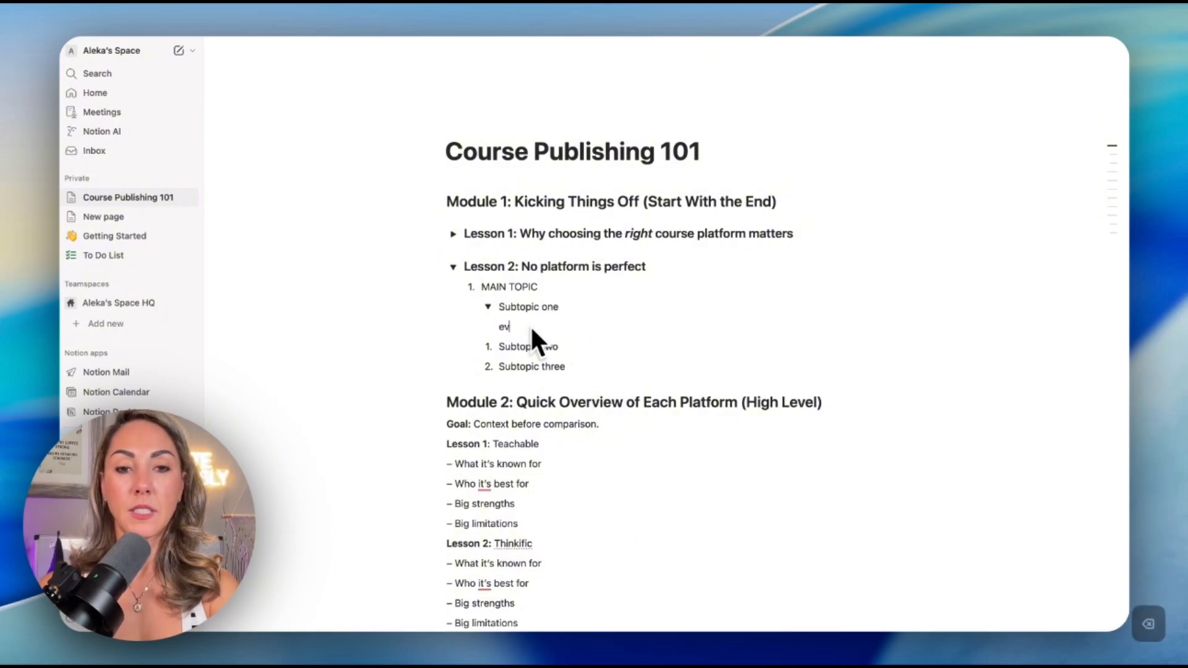
{"action": "key", "text": "BackSpace"}
{"action": "key", "text": "BackSpace"}
{"action": "key", "text": "BackSpace"}
{"action": "type", "text": "supporting "}
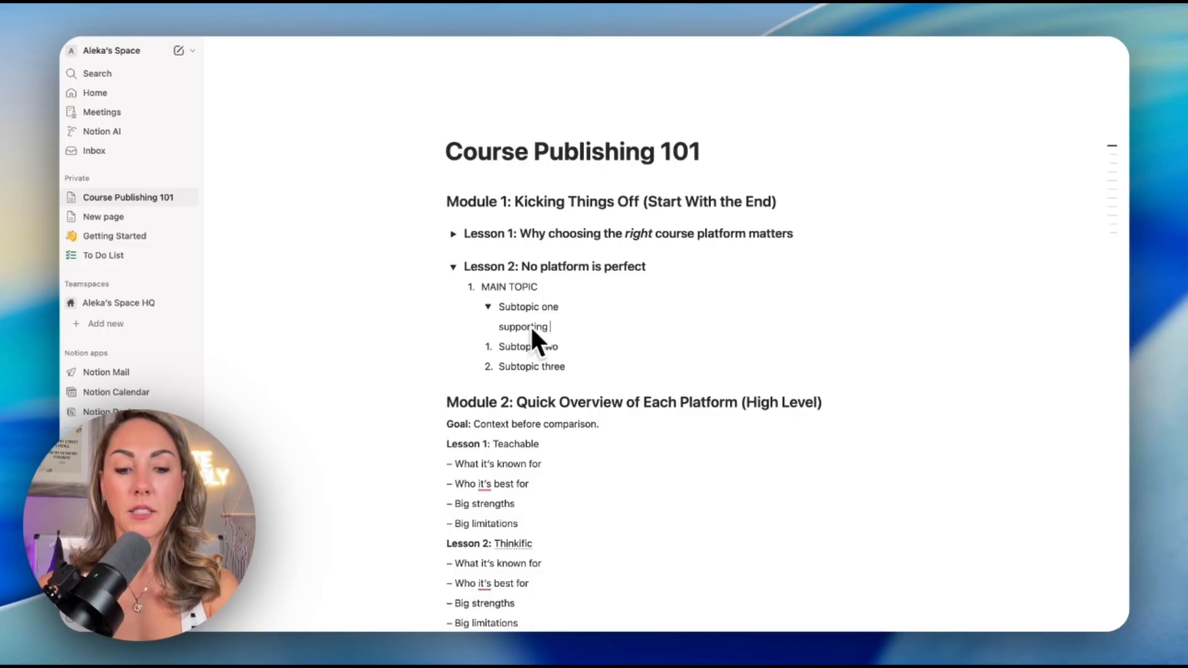
{"action": "type", "text": "evidence"}
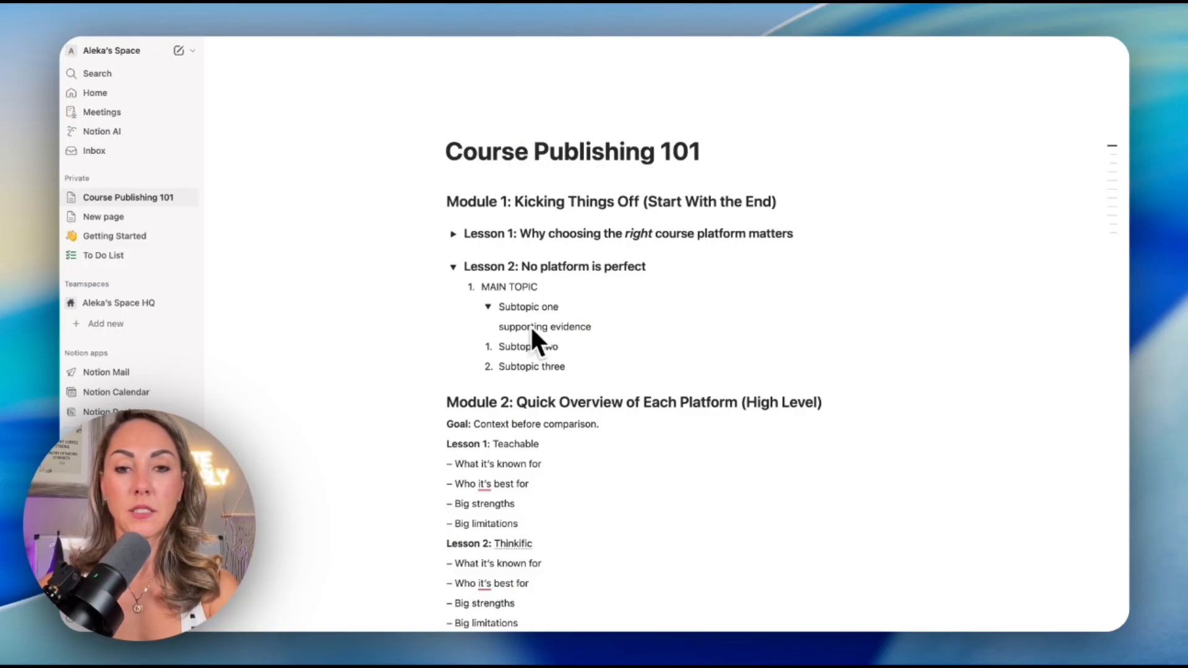
Add two more lines inside the Subtopic one toggle: "supporting evidence" and "story about supporting evidence"
{"action": "key", "text": "Return"}
{"action": "type", "text": "suppor"}
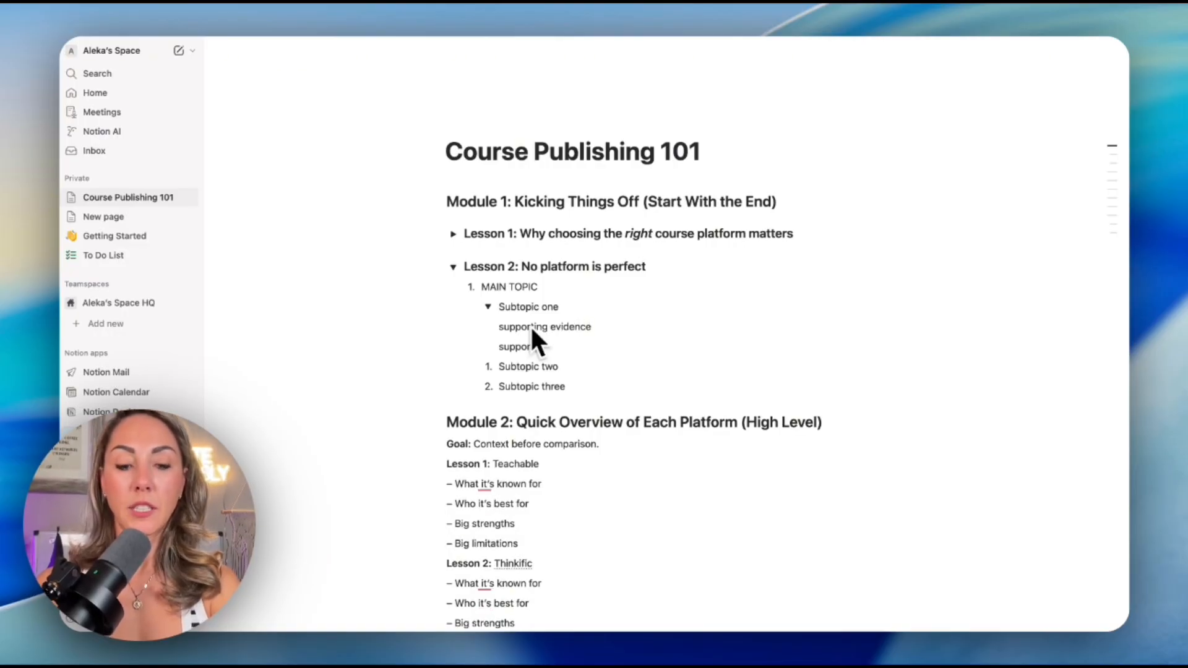
{"action": "type", "text": "ting evidence"}
{"action": "key", "text": "Return"}
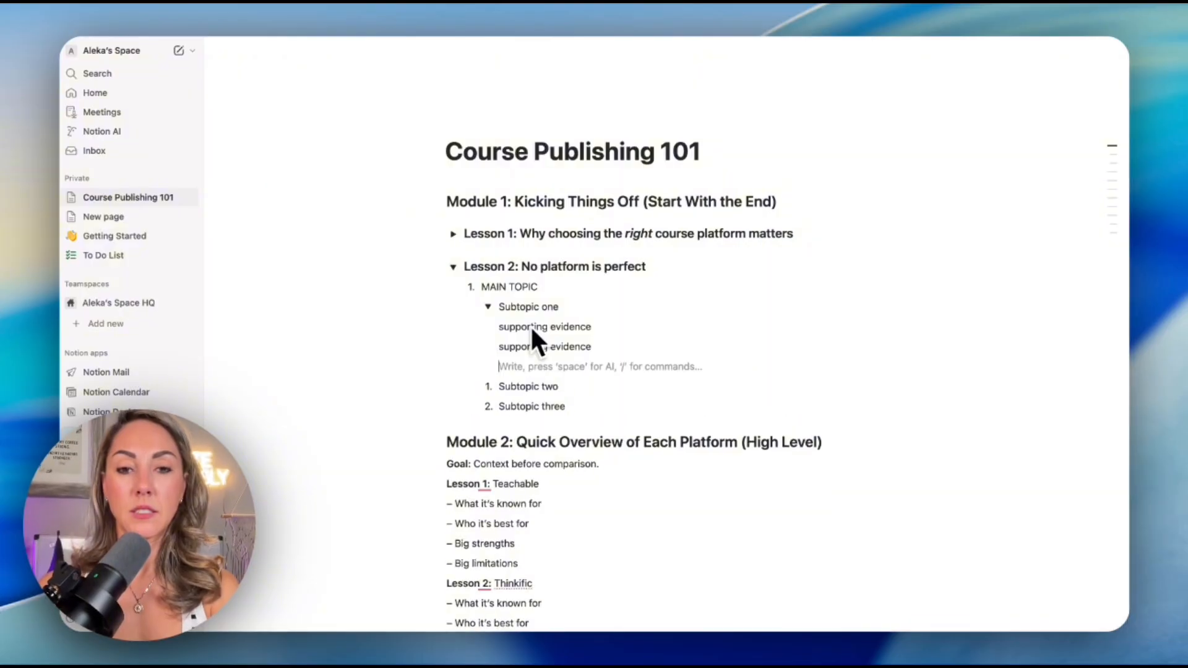
{"action": "type", "text": "story abo"}
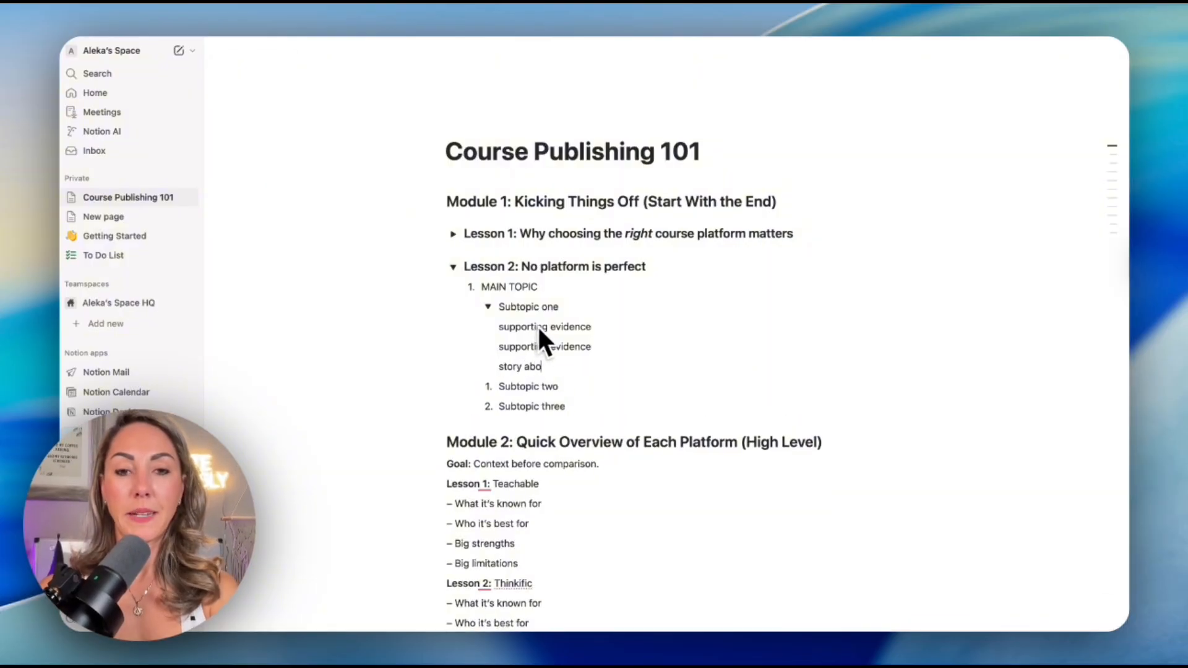
{"action": "type", "text": "ut supporting e"}
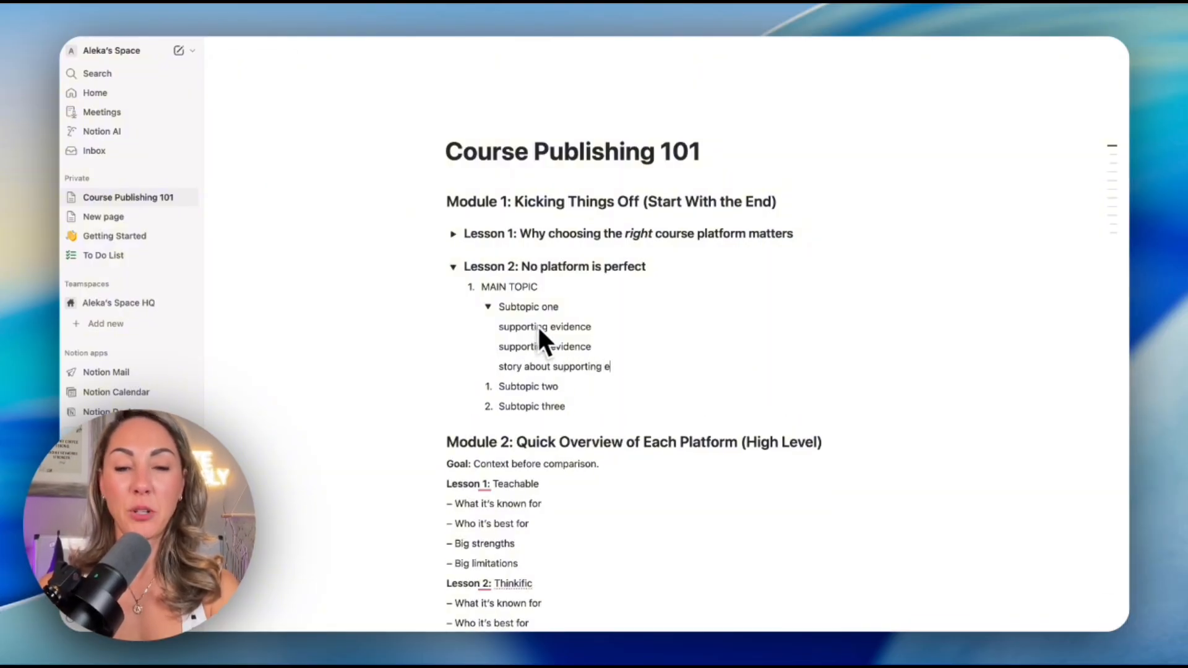
{"action": "type", "text": "vidence"}
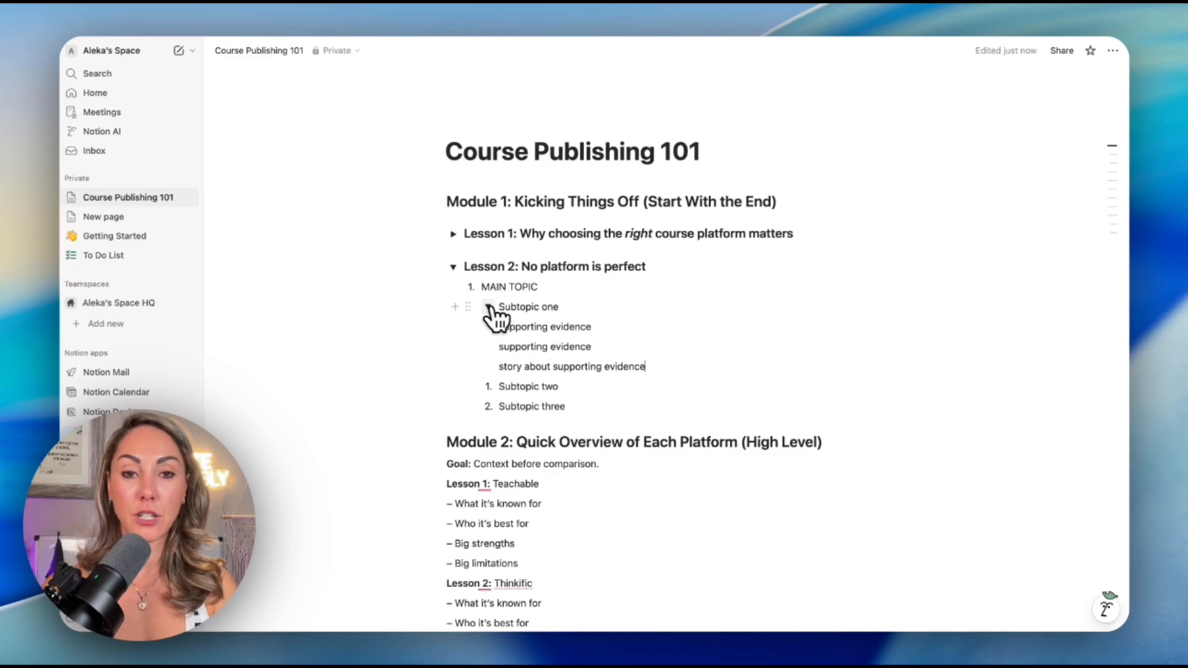
Collapse the Subtopic one toggle, and fold and unfold the Lesson 1 and Lesson 2 toggles to review the outline
{"action": "left_click", "coordinate": [489, 307]}
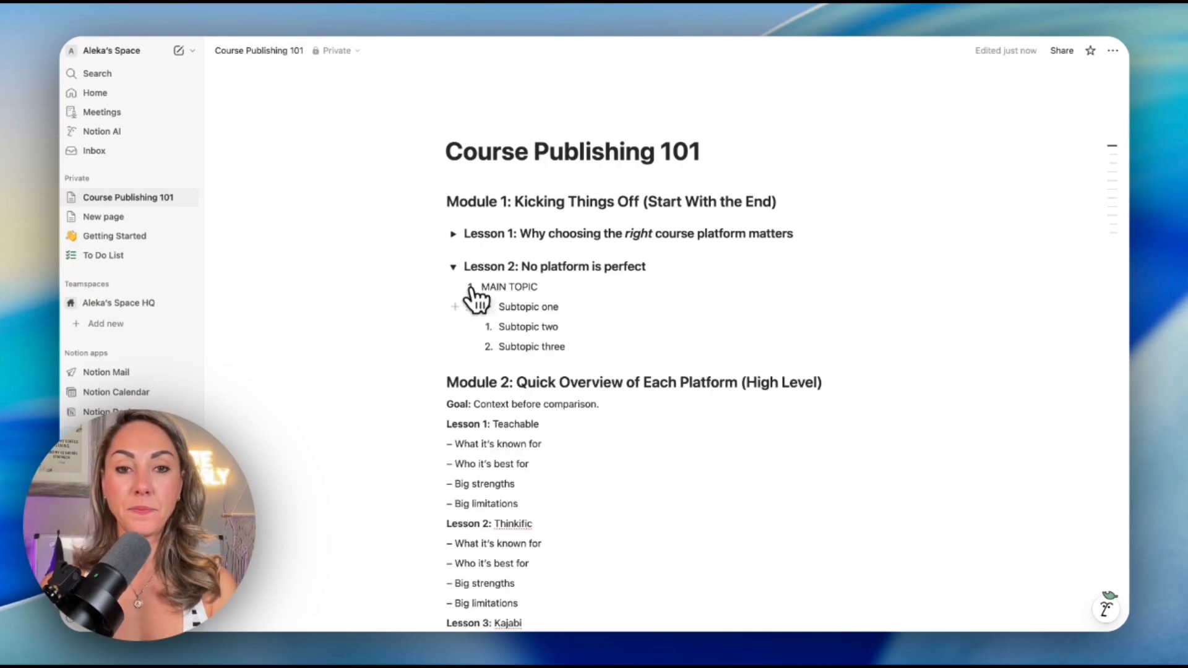
{"action": "left_click", "coordinate": [453, 266]}
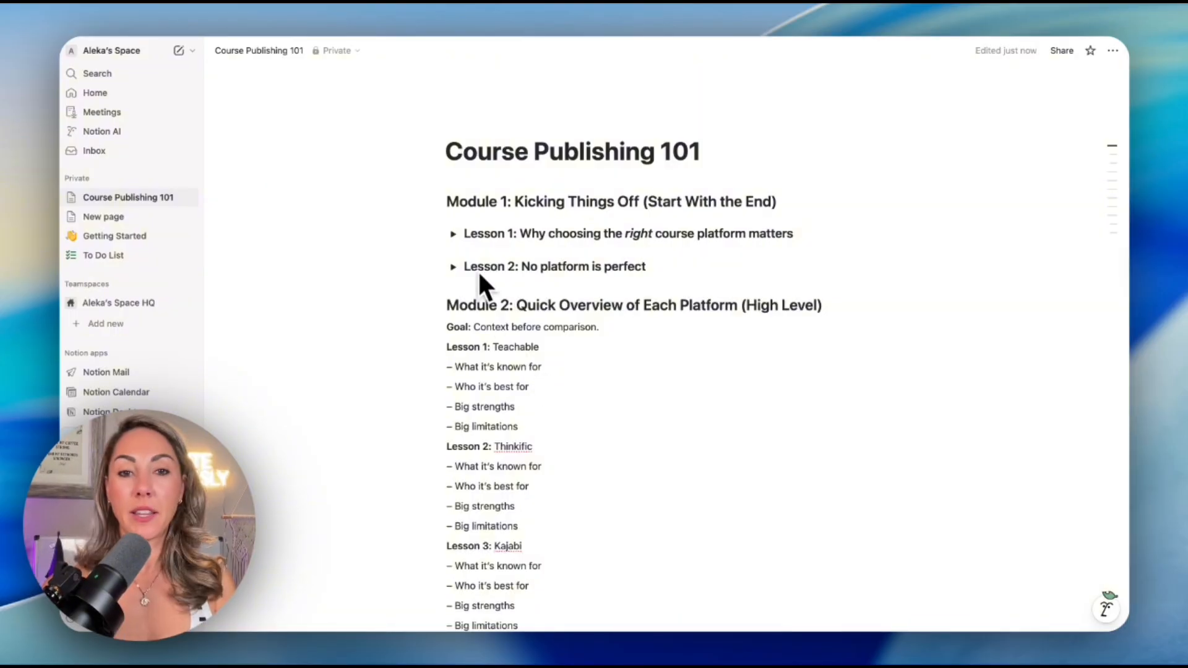
{"action": "left_click", "coordinate": [454, 266]}
{"action": "left_click", "coordinate": [454, 267]}
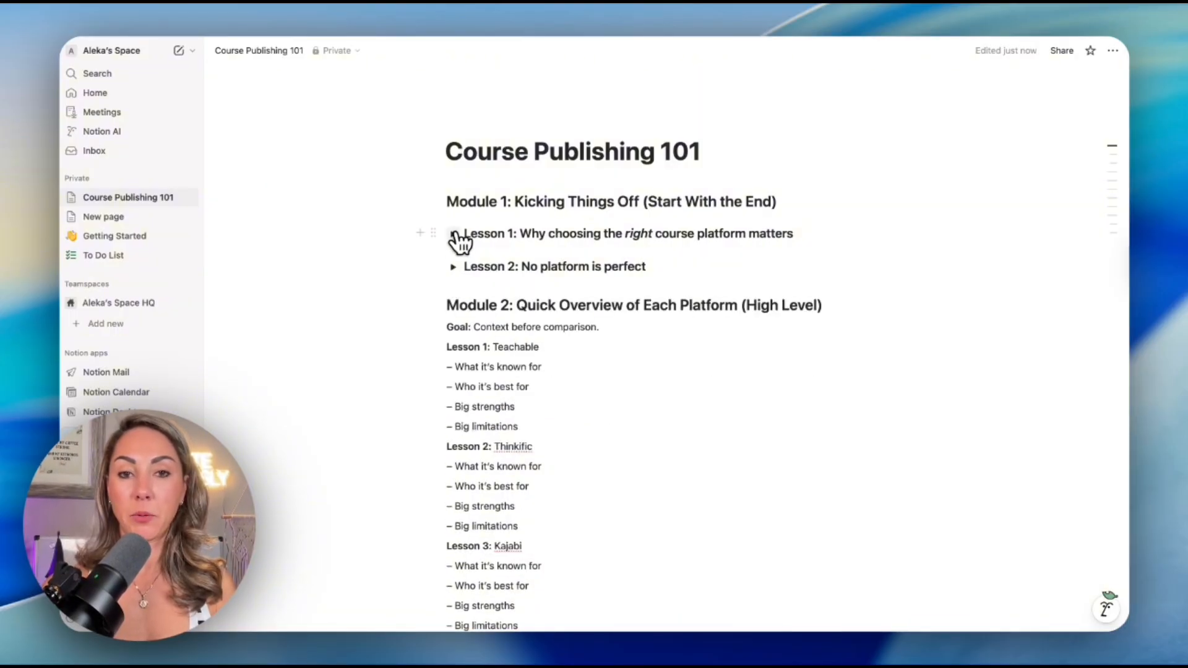
{"action": "left_click", "coordinate": [454, 234]}
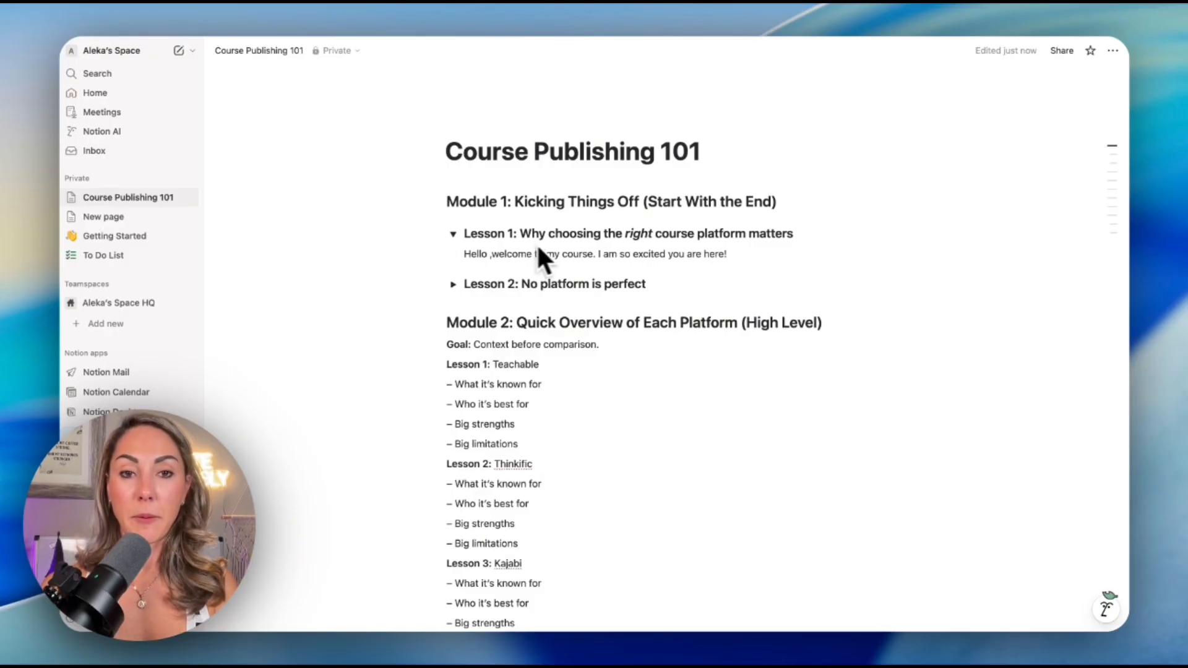
{"action": "left_click", "coordinate": [453, 235]}
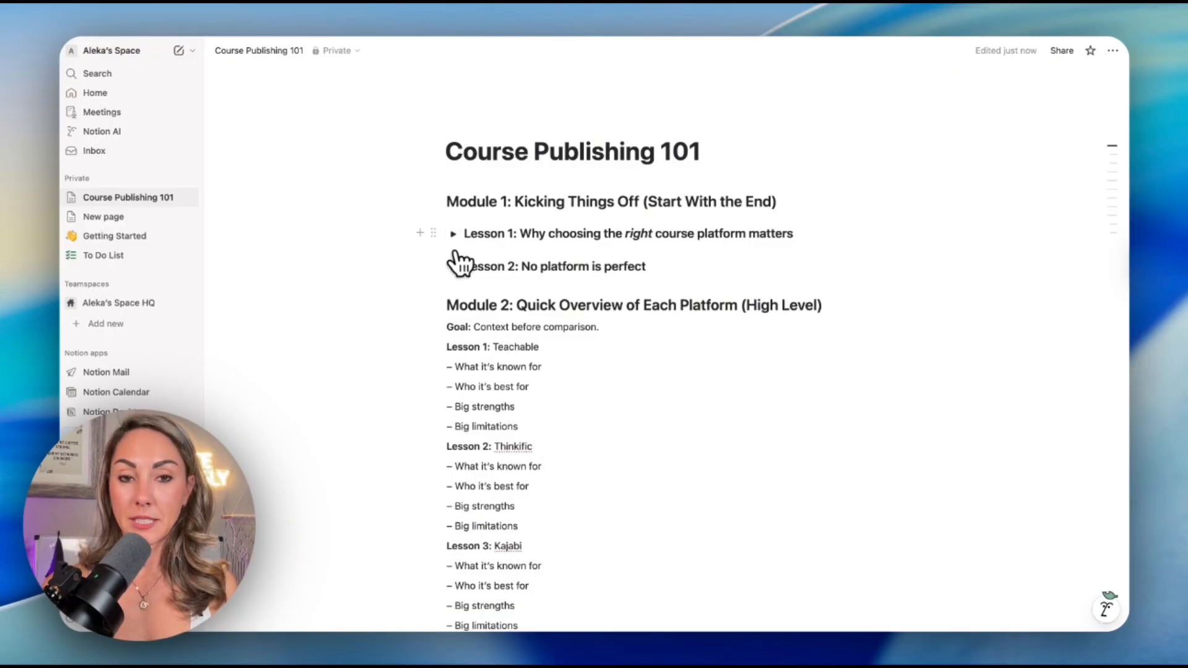
{"action": "left_click", "coordinate": [453, 266]}
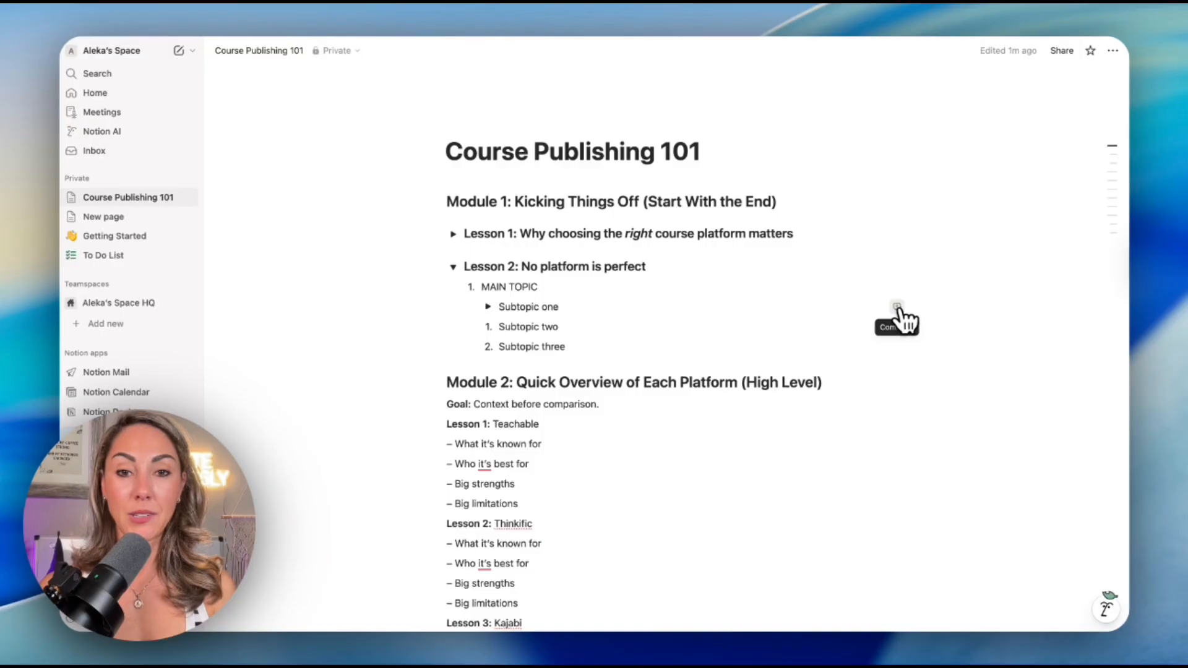
Post the comment "Include photo of my _____." on the Subtopic one toggle
{"action": "left_click", "coordinate": [897, 306]}
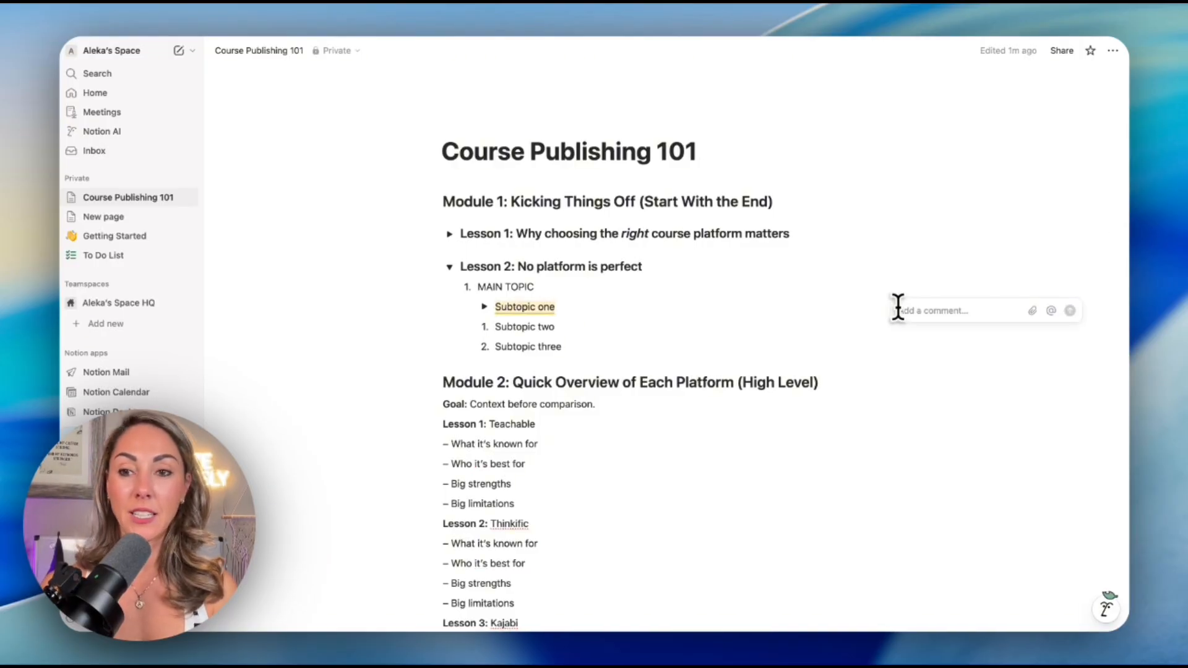
{"action": "type", "text": "Inclu"}
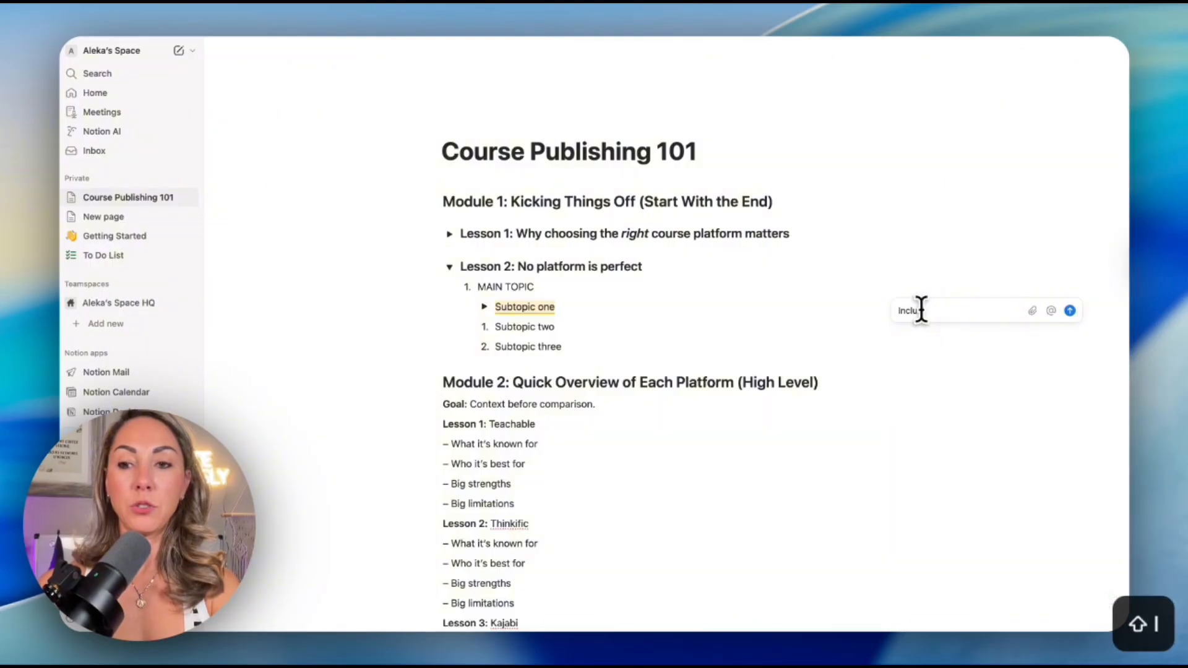
{"action": "type", "text": "de photo"}
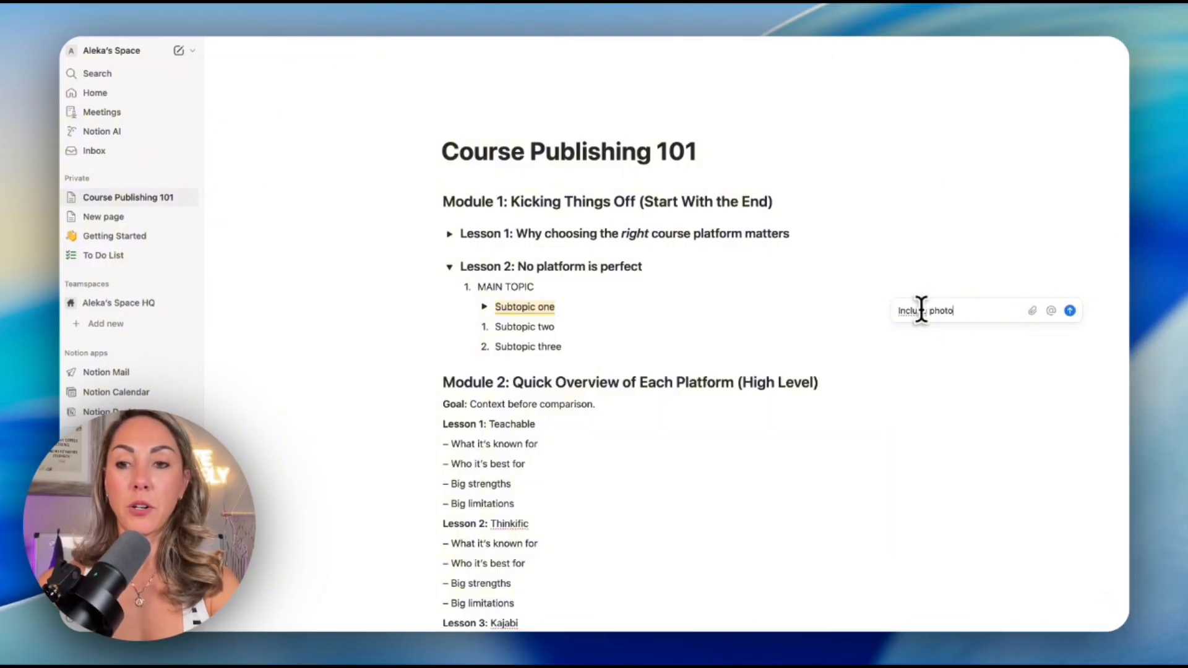
{"action": "key", "text": "BackSpace"}
{"action": "key", "text": "BackSpace"}
{"action": "key", "text": "BackSpace"}
{"action": "key", "text": "BackSpace"}
{"action": "key", "text": "BackSpace"}
{"action": "key", "text": "BackSpace"}
{"action": "key", "text": "BackSpace"}
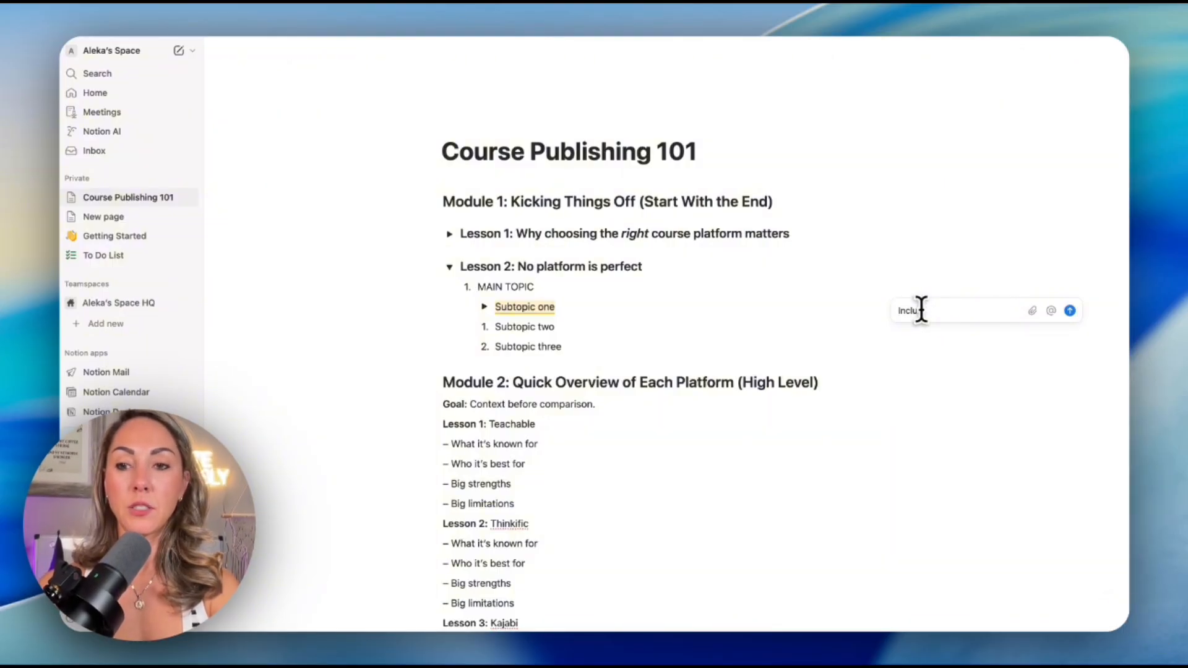
{"action": "type", "text": "de photo of "}
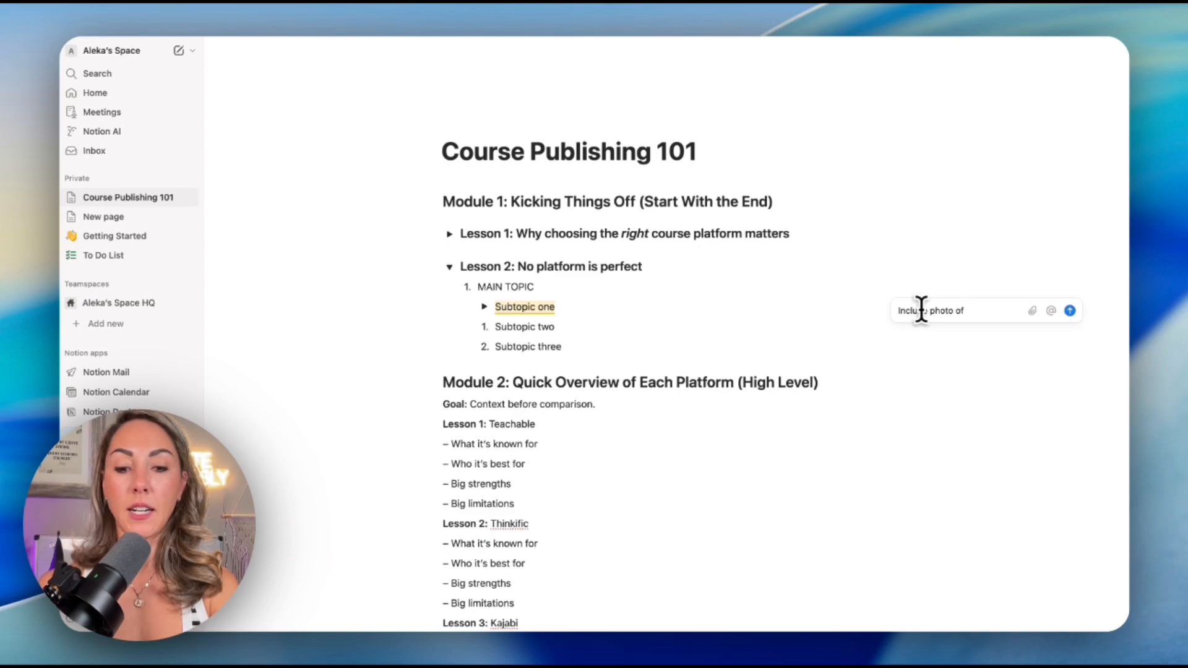
{"action": "type", "text": "my"}
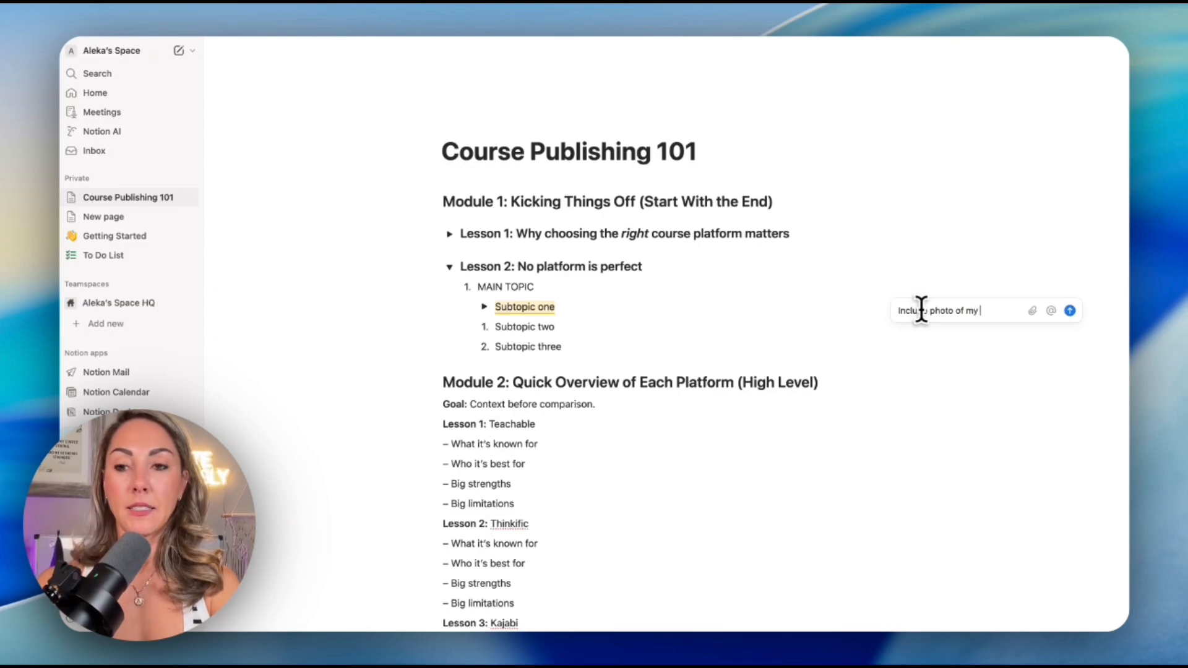
{"action": "type", "text": " _____."}
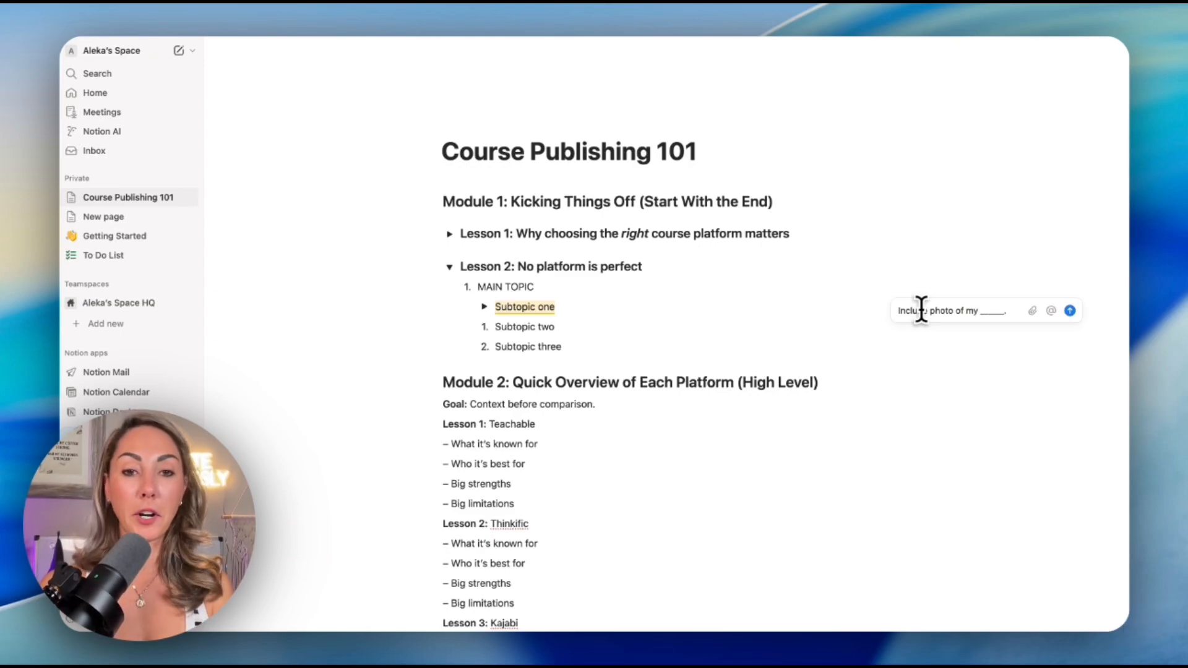
{"action": "left_click", "coordinate": [1069, 310]}
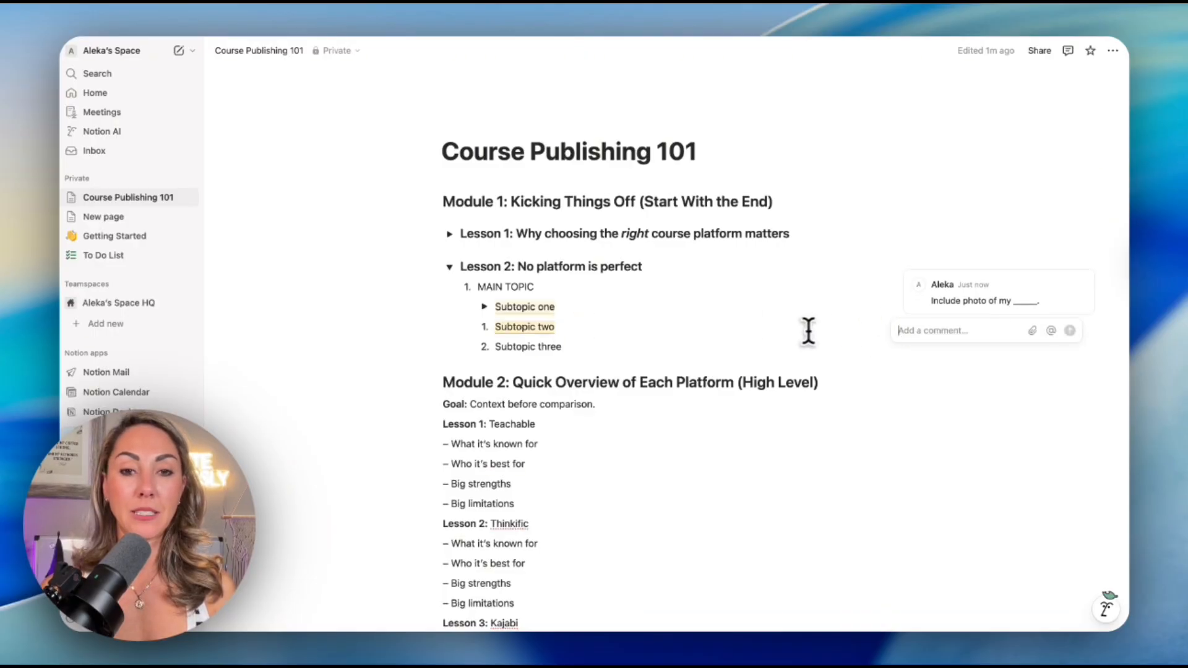
Dismiss the open comment box and collapse the "Lesson 2: No platform is perfect" toggle in Module 1
{"action": "left_click", "coordinate": [674, 344]}
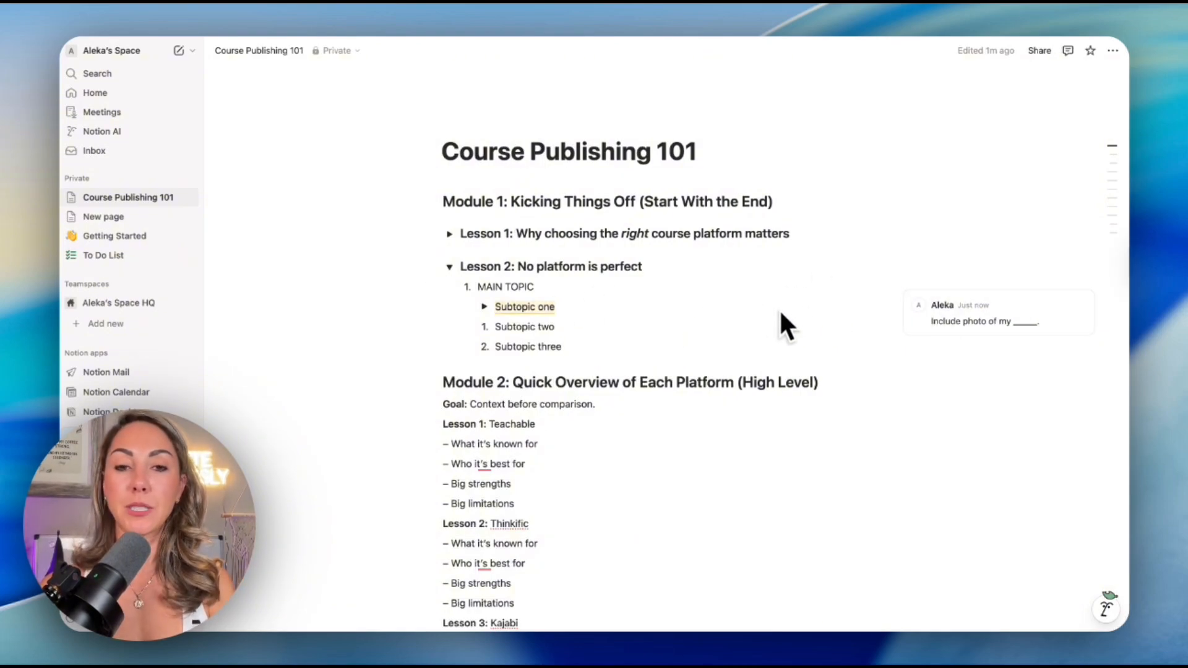
{"action": "left_click", "coordinate": [449, 266]}
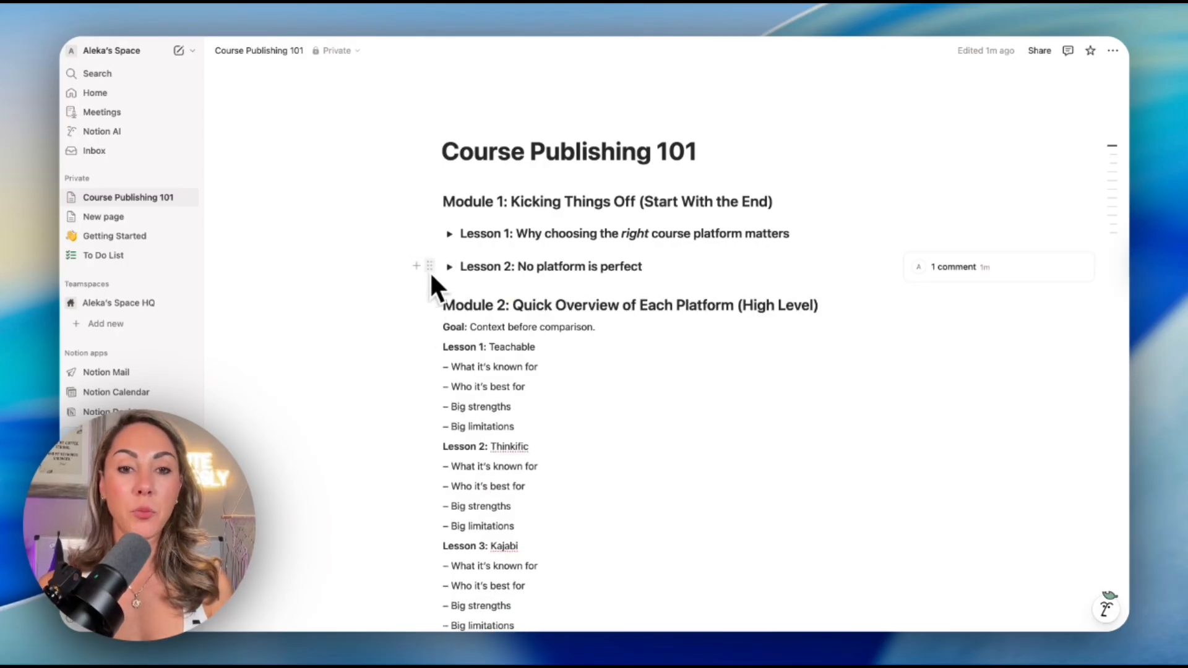
Review the remaining modules and the Add-Ons section, examining the checklist and cheat sheet order bumps and the clarity call upsell
{"action": "scroll", "coordinate": [476, 457], "scroll_direction": "down", "scroll_amount": 15}
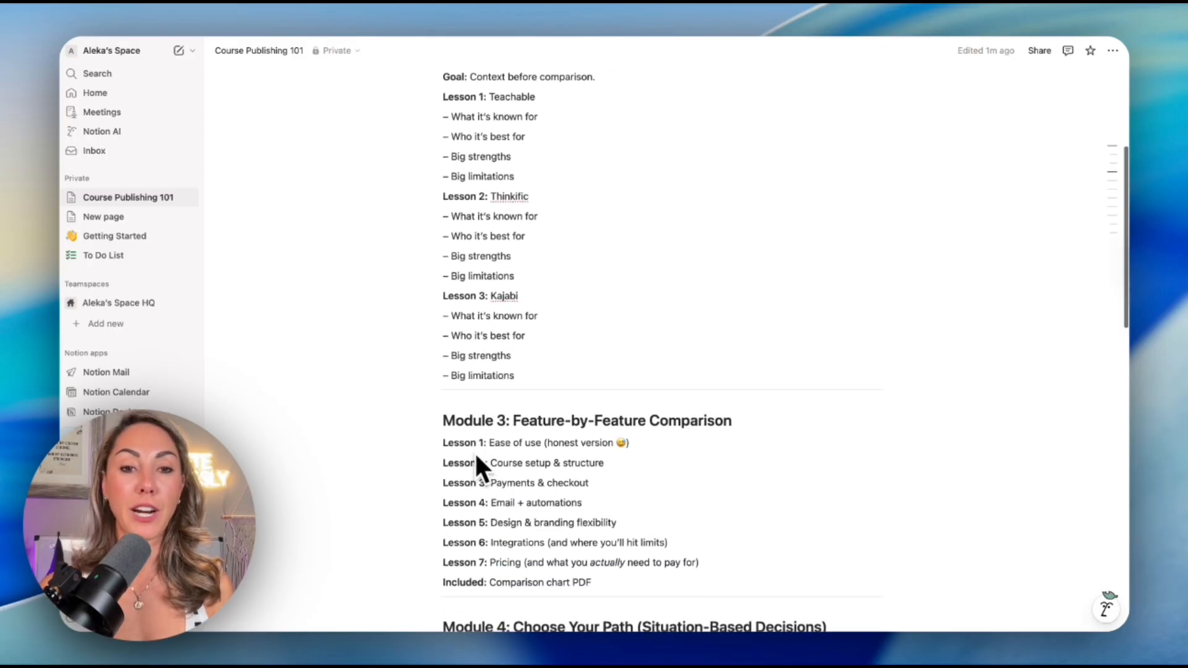
{"action": "scroll", "coordinate": [474, 456], "scroll_direction": "down", "scroll_amount": 1}
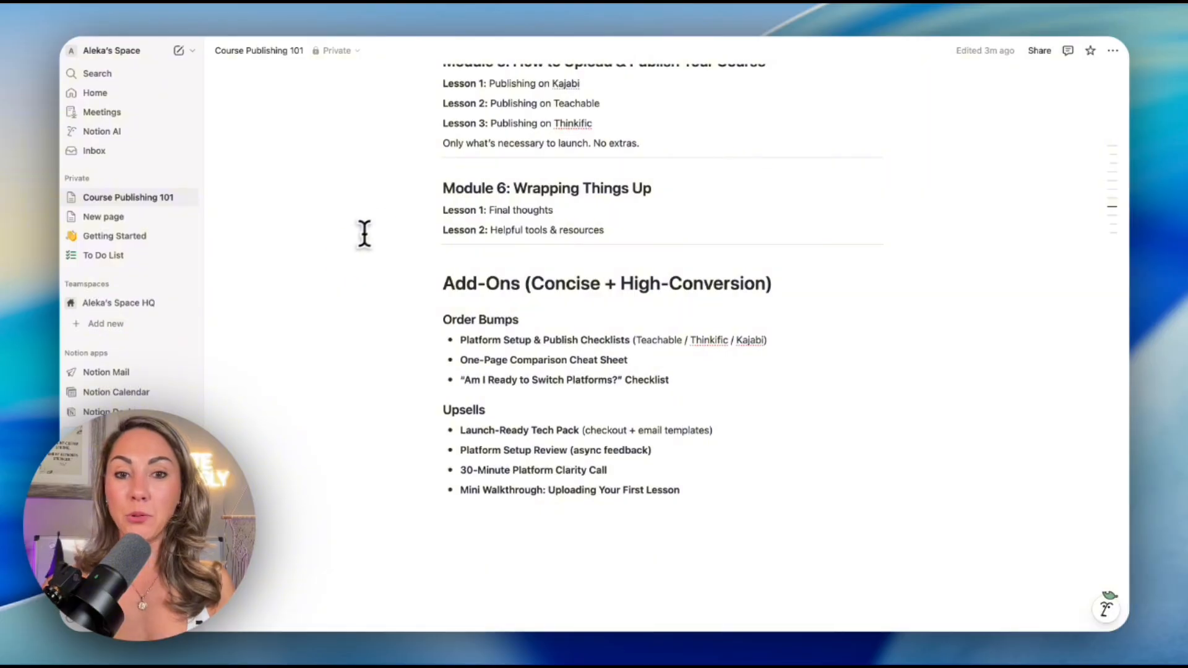
{"action": "left_click_drag", "start_coordinate": [543, 338], "coordinate": [628, 341]}
{"action": "left_click", "coordinate": [629, 341]}
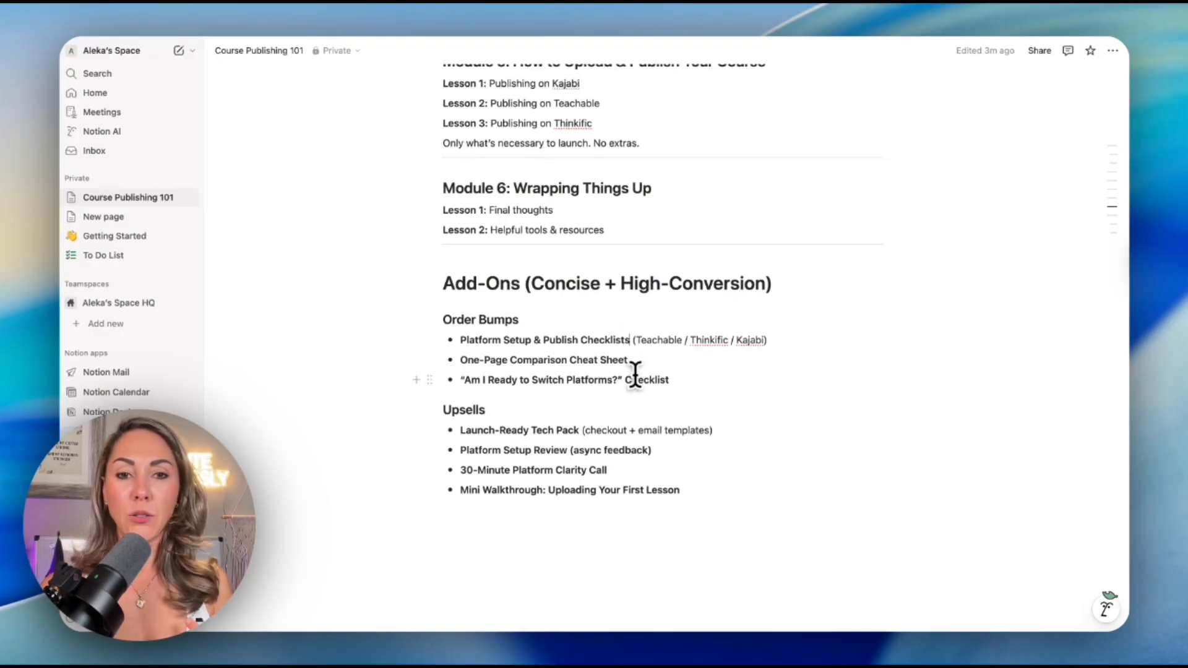
{"action": "left_click_drag", "start_coordinate": [510, 359], "coordinate": [627, 359]}
{"action": "left_click", "coordinate": [629, 359]}
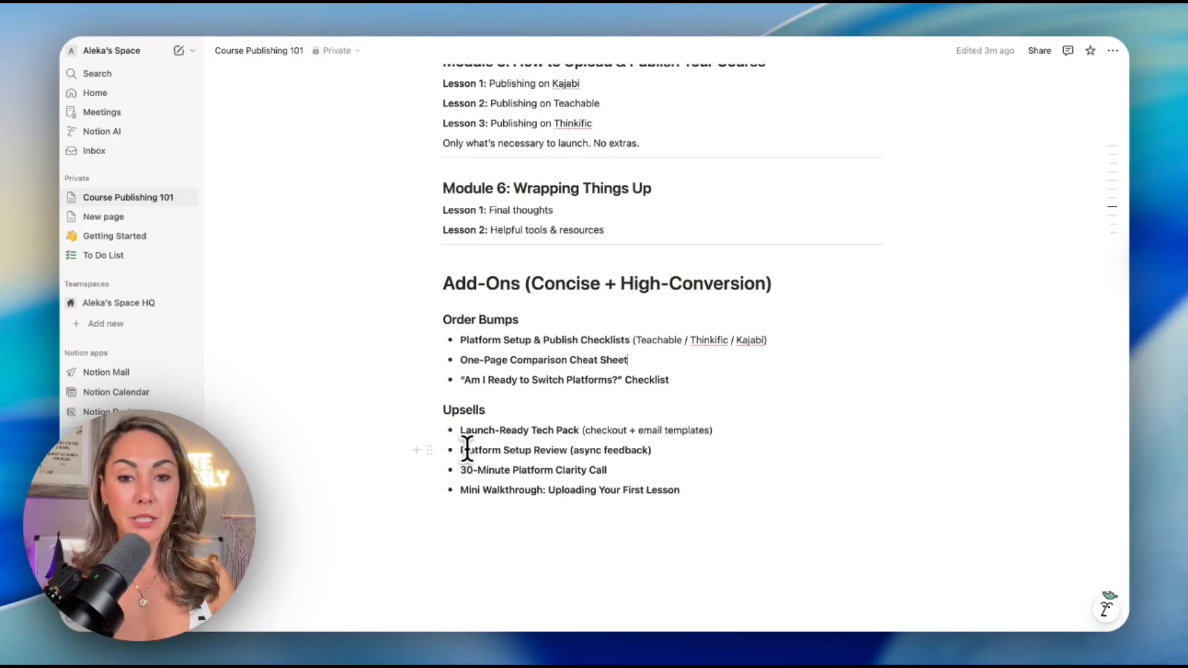
{"action": "left_click_drag", "start_coordinate": [460, 469], "coordinate": [619, 475]}
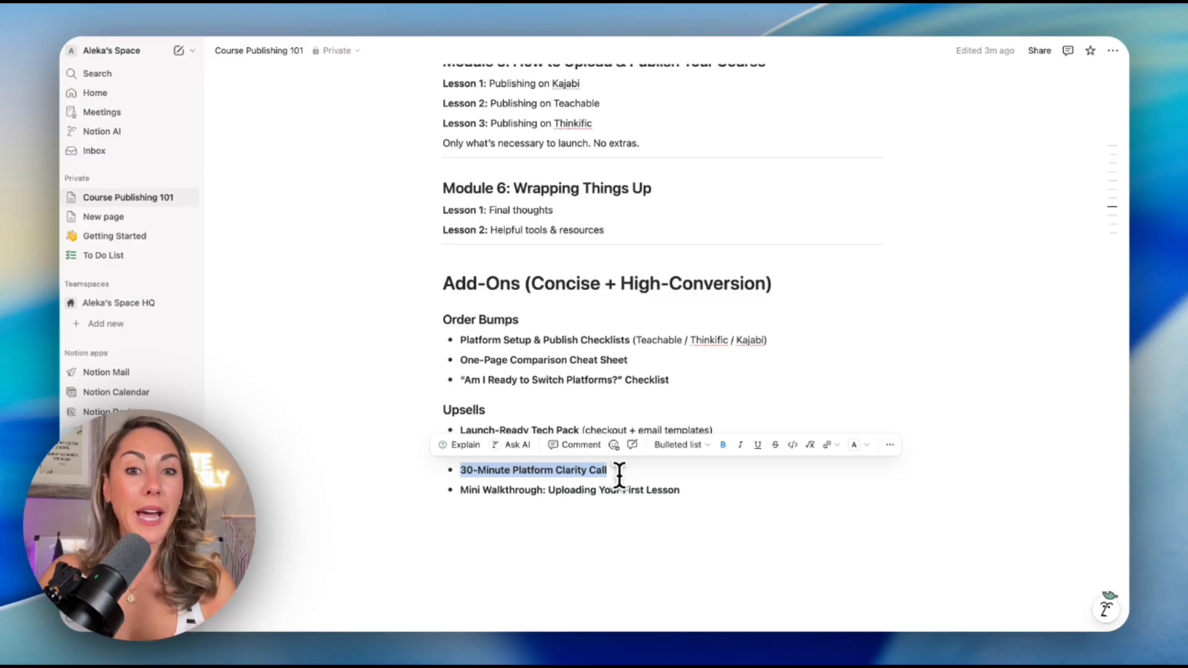
{"action": "left_click", "coordinate": [618, 474]}
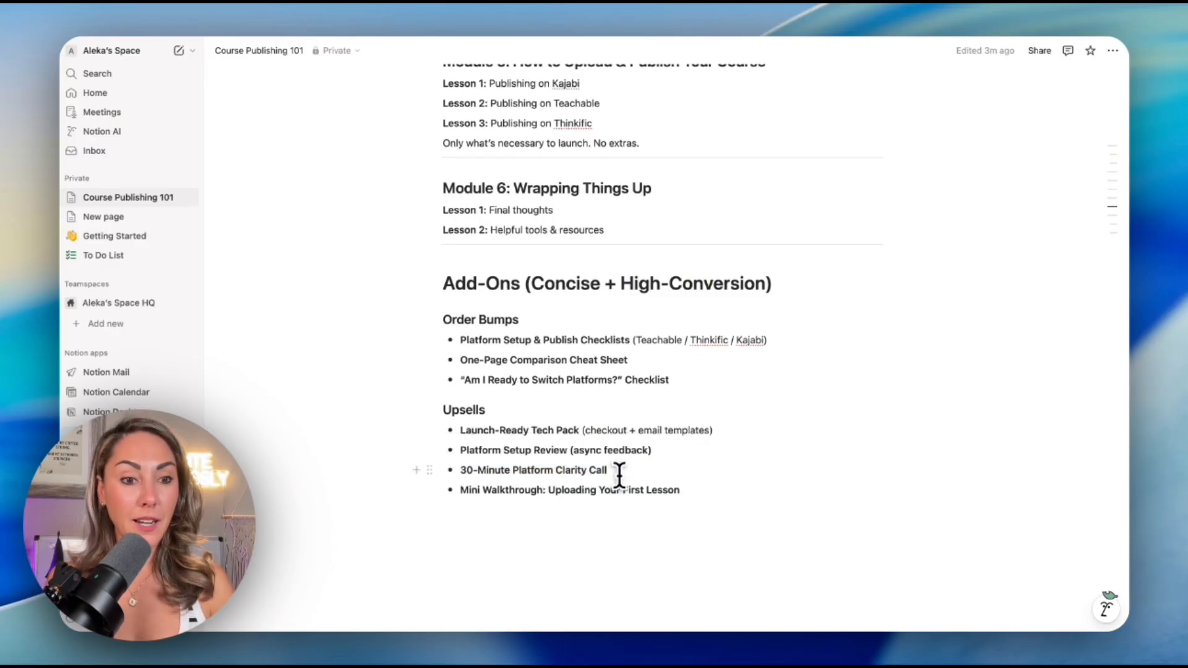